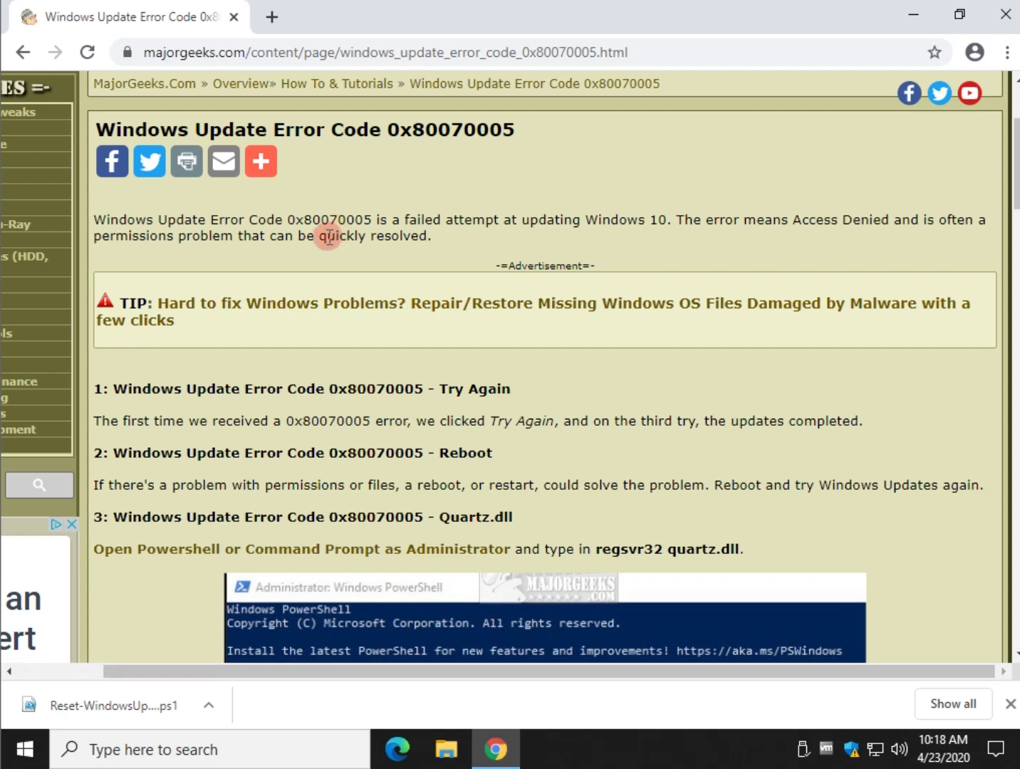
Step: Scroll the MajorGeeks article down to section 3, the regsvr32 quartz.dll step and its RegSvr32 screenshot
scroll(387, 210, "down", 1)
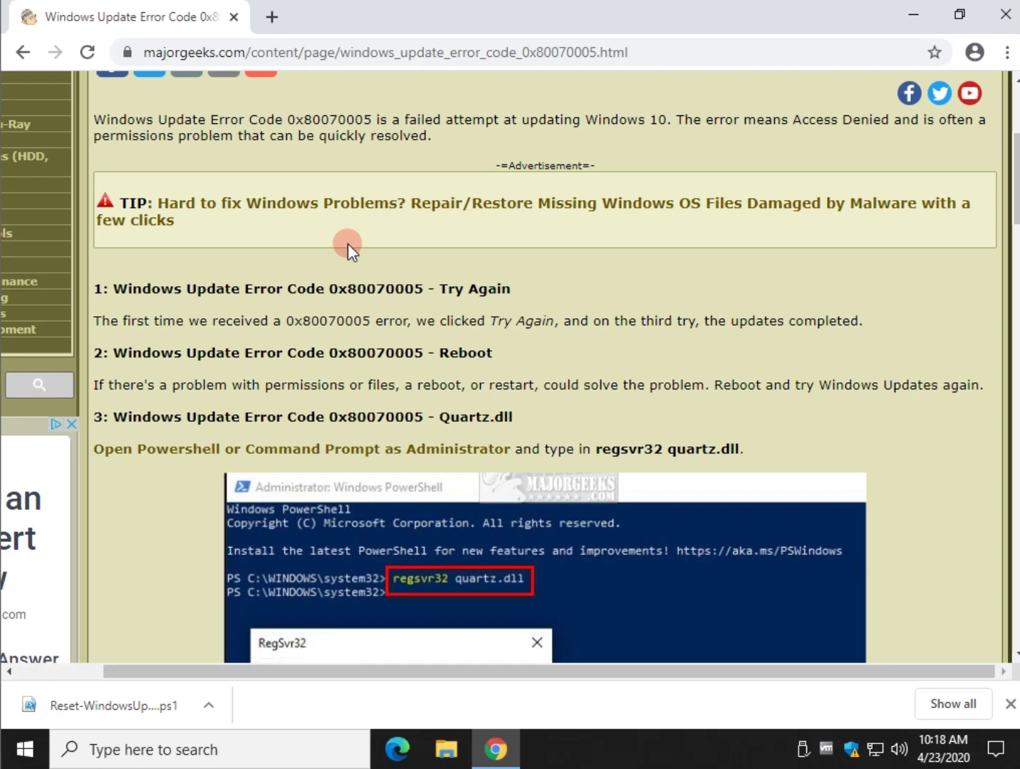
scroll(297, 337, "down", 1)
scroll(161, 390, "down", 1)
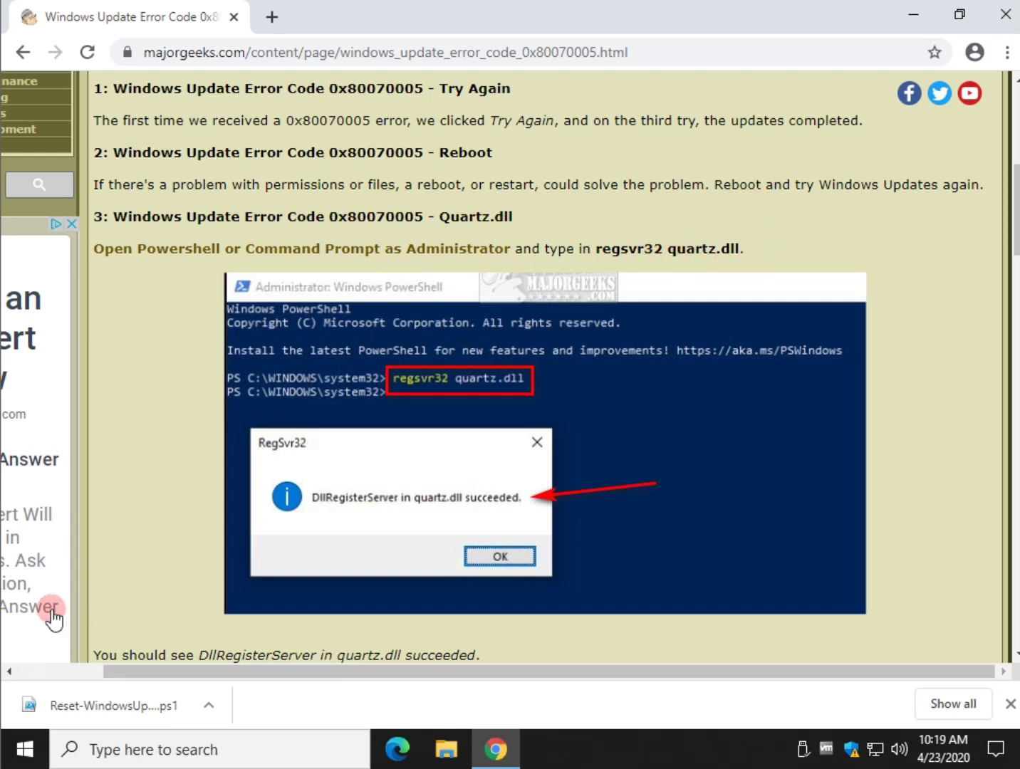
Step: After abandoning a Command Prompt search, launch Windows PowerShell (Admin) from the Win+X menu
left_click(144, 748)
type("cmd")
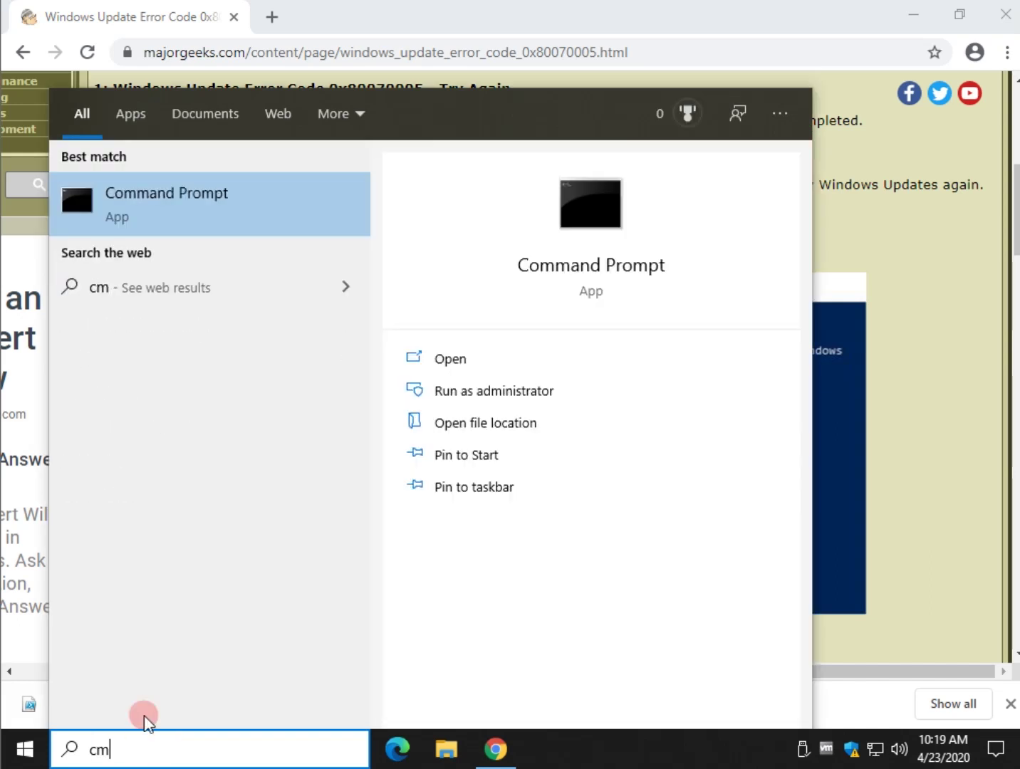
right_click(172, 193)
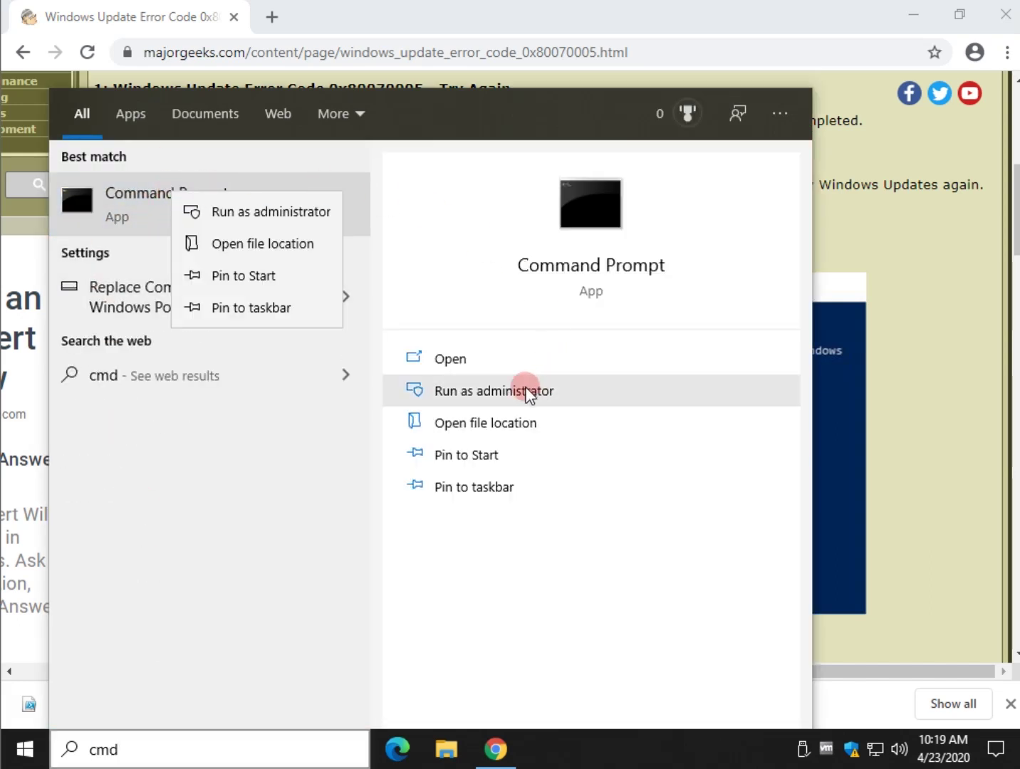
left_click(929, 356)
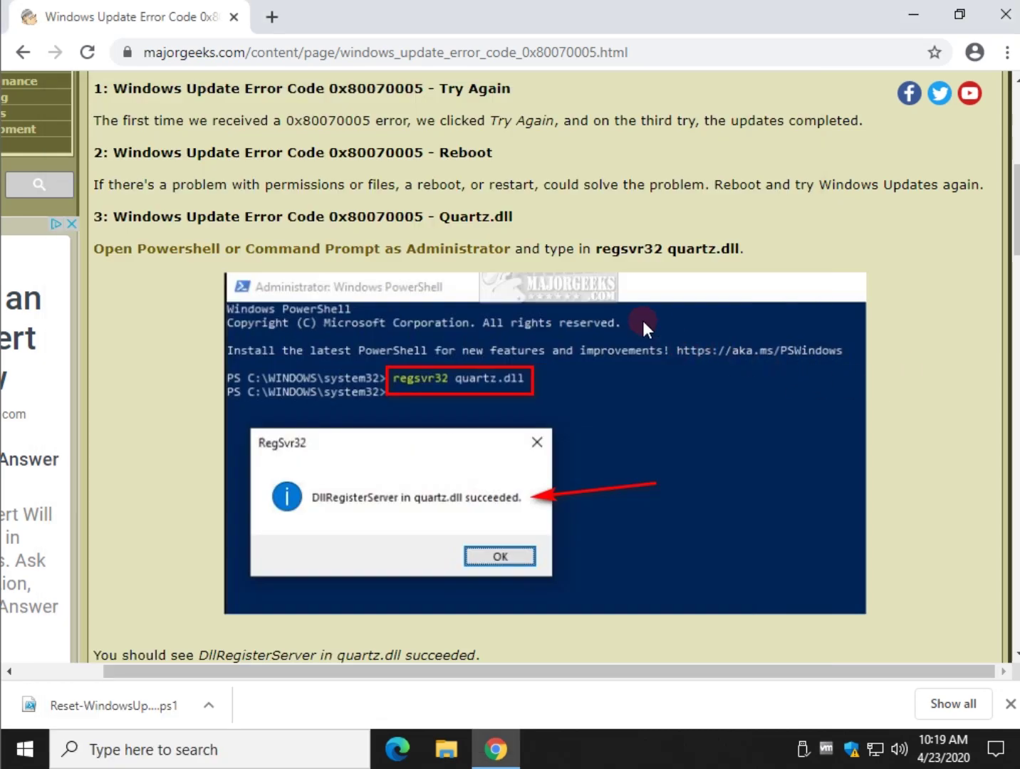
key("super+x")
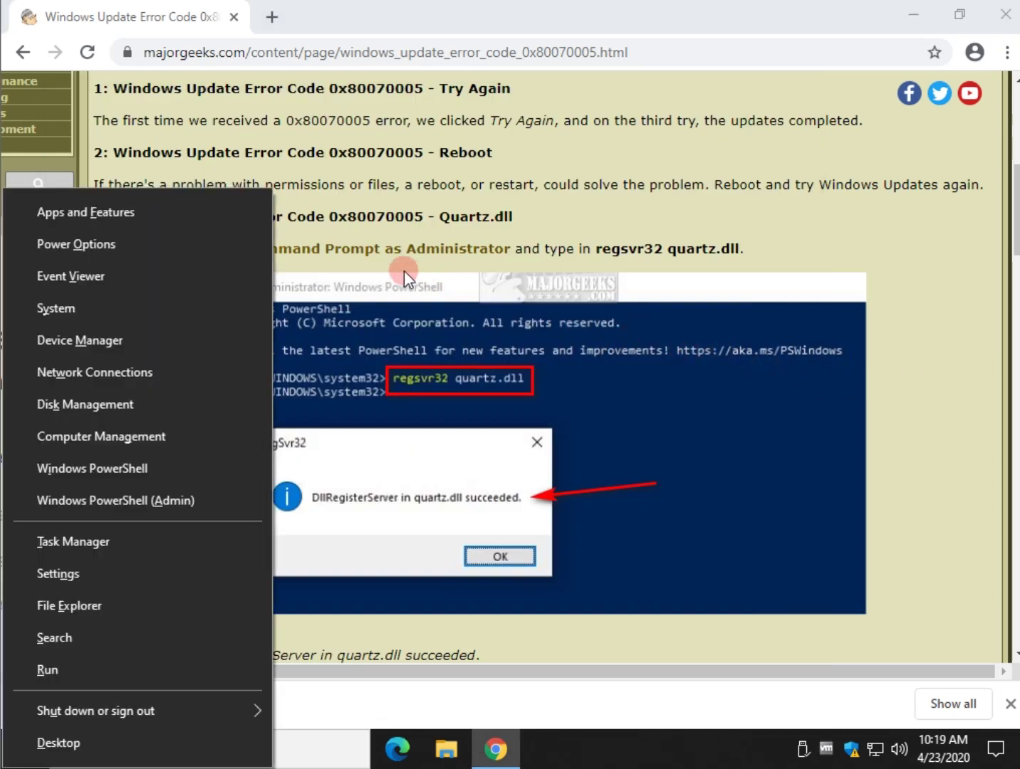
left_click(141, 502)
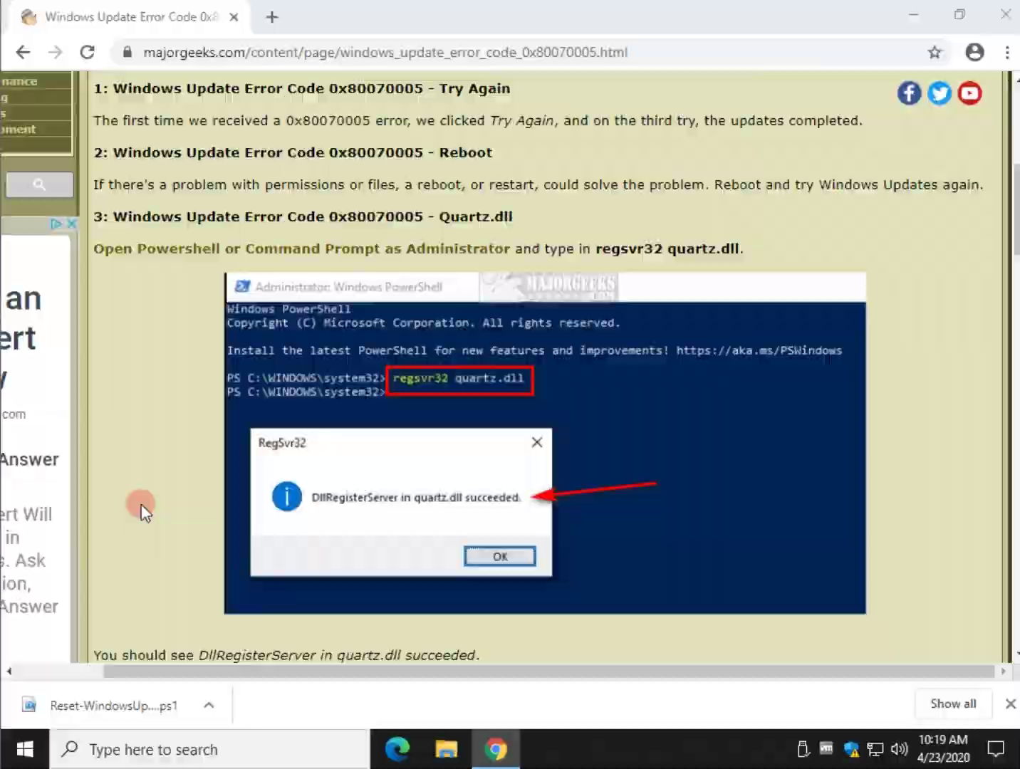
Step: Approve the UAC prompt and run regsvr32 quartz.dll, dismissing the failed-to-load error
left_click(443, 500)
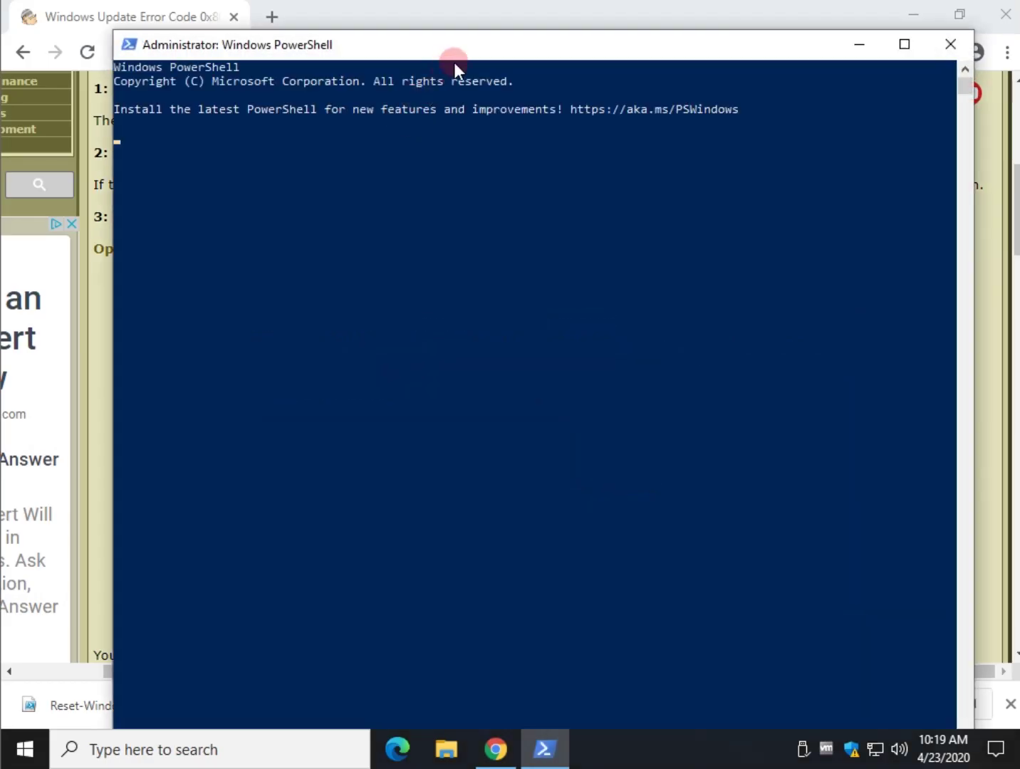
left_click_drag(470, 56, 480, 277)
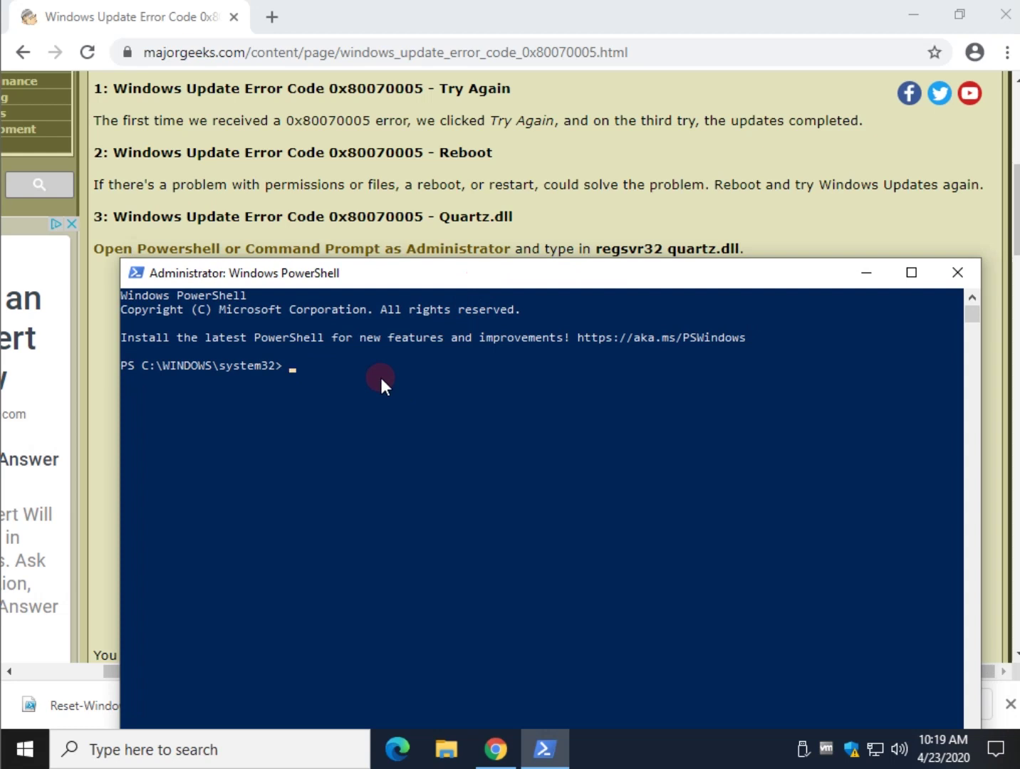
type("regsvr32 quartz.dll")
key("Return")
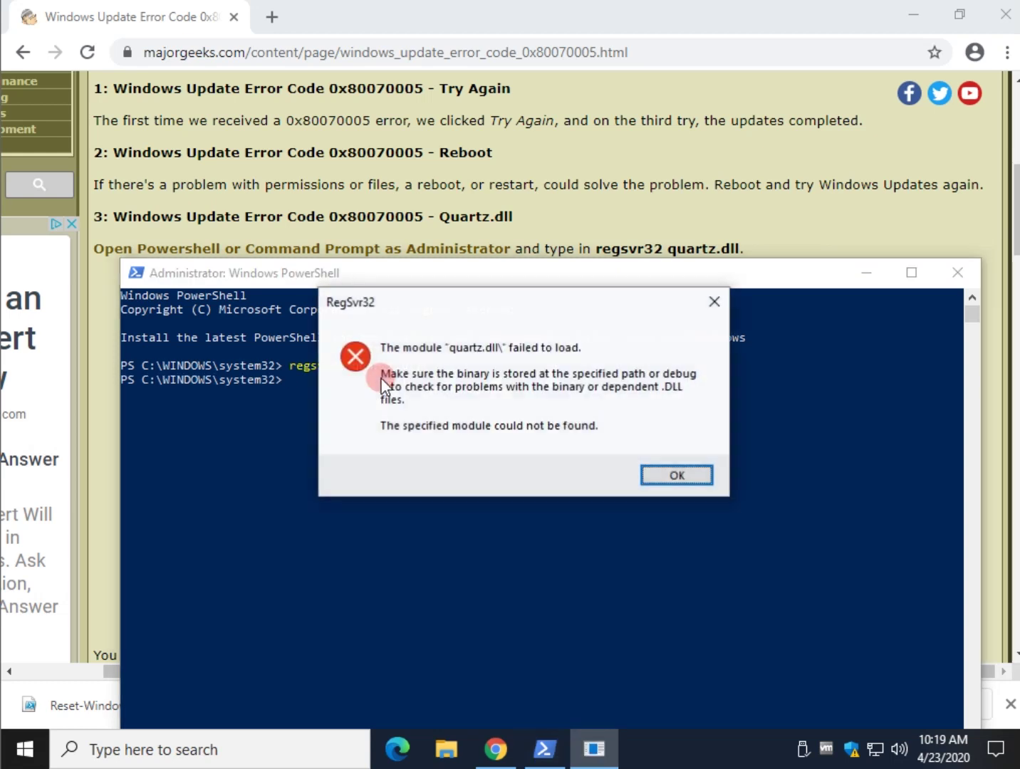
left_click(671, 475)
Step: Rerun regsvr32 quartz.dll, confirm the success message, and close PowerShell
left_click_drag(413, 393, 409, 378)
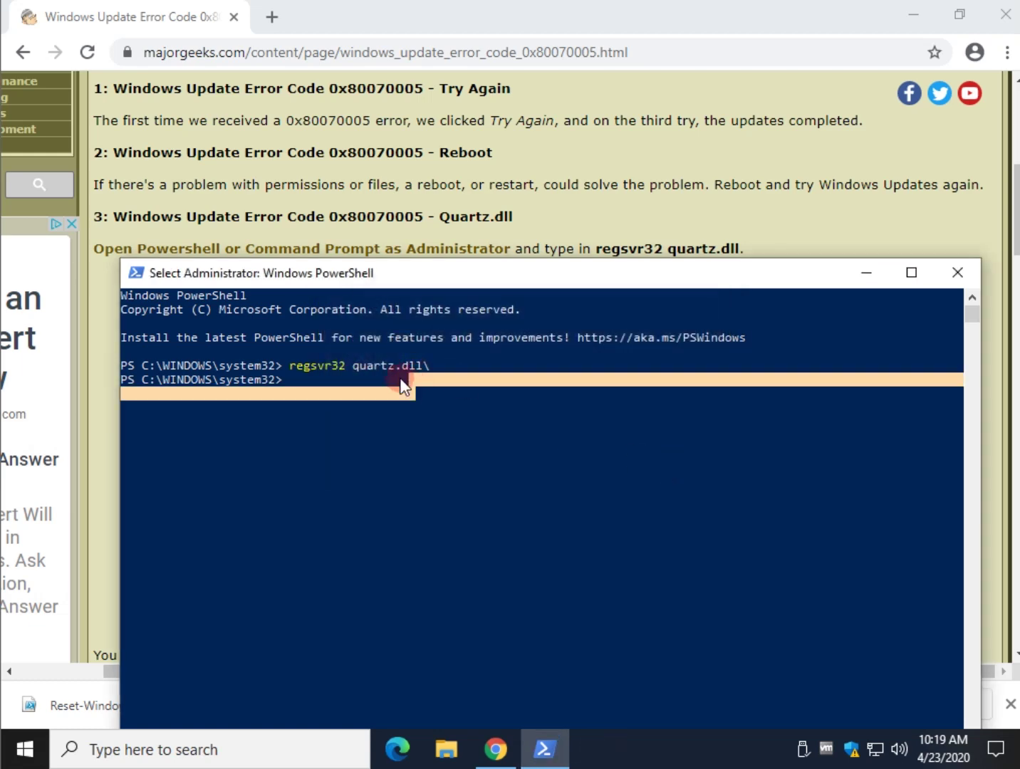
type("regsvr")
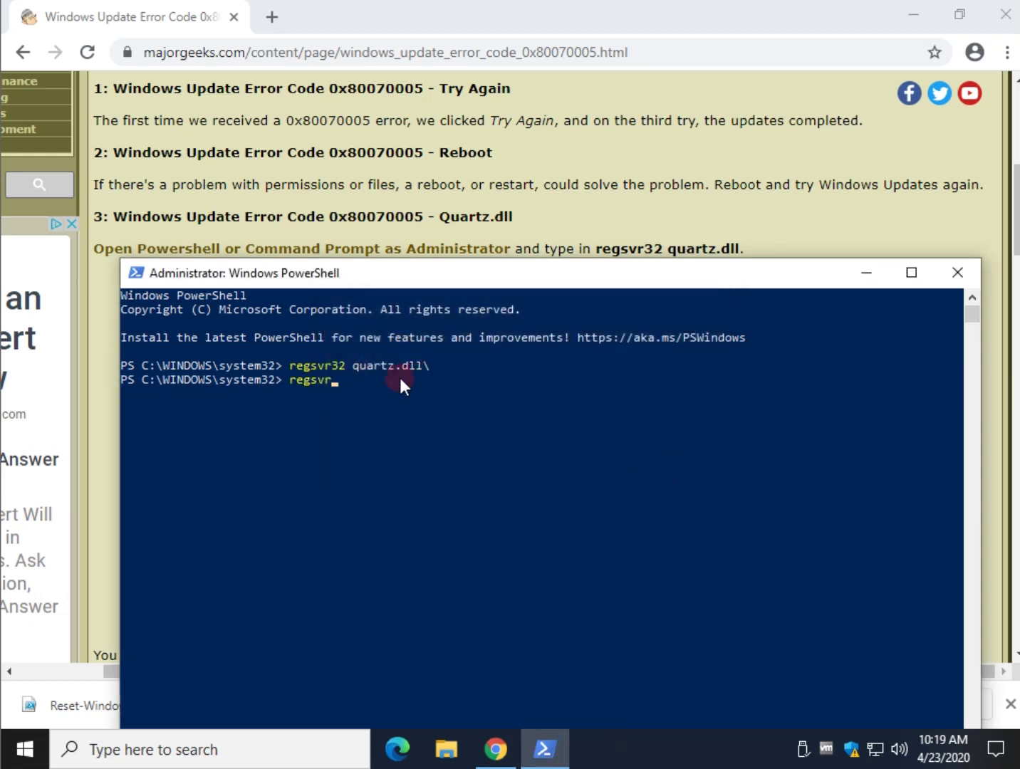
type("32")
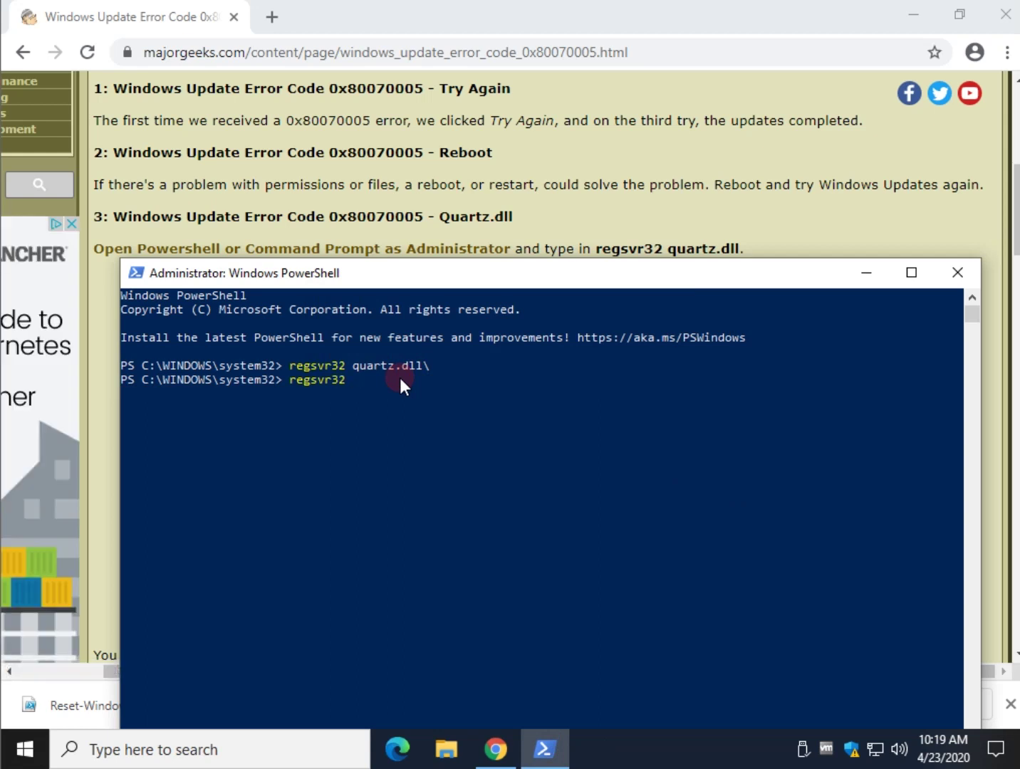
type(" quartz")
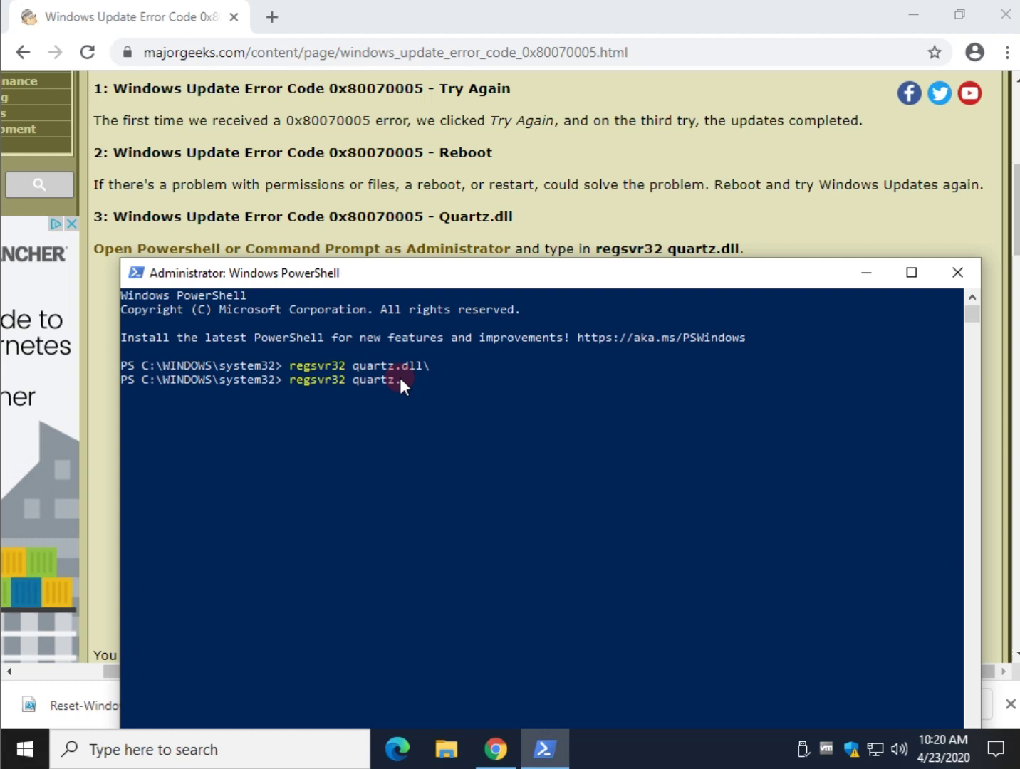
type(".dll")
key("Return")
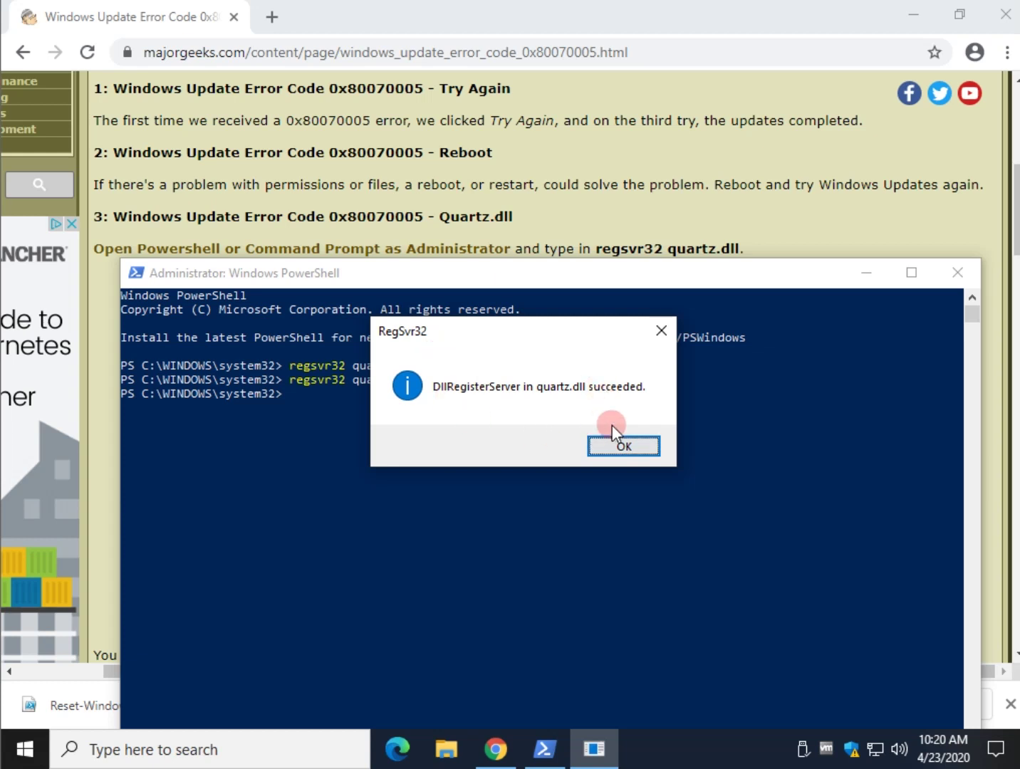
left_click(601, 445)
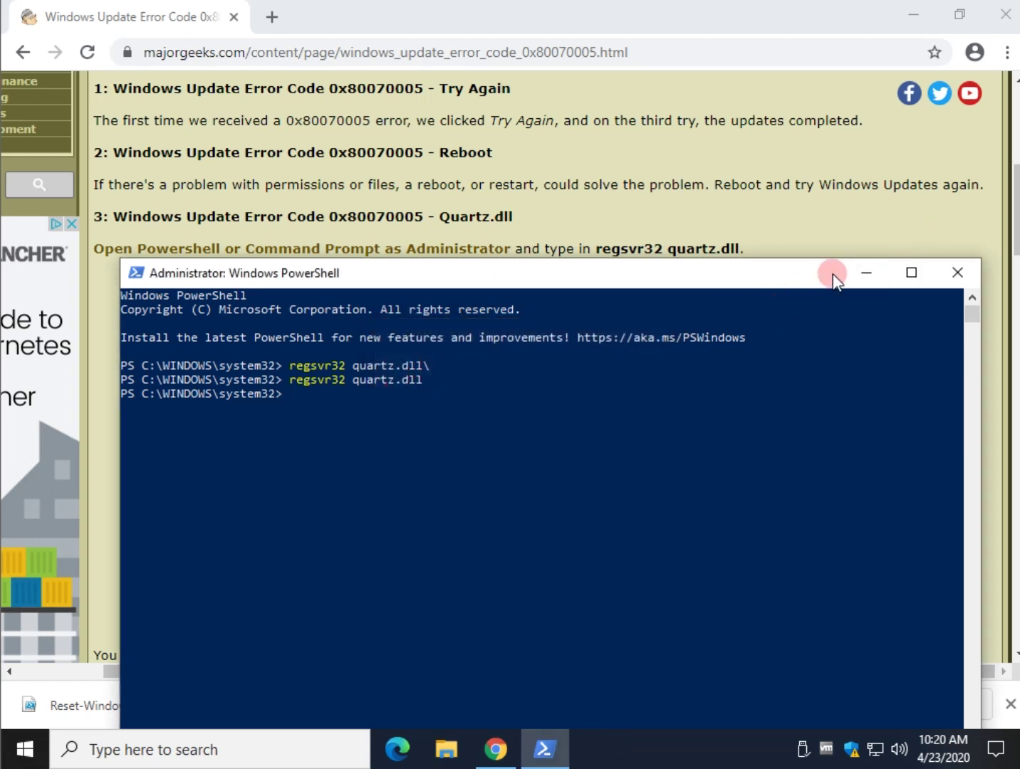
left_click(954, 271)
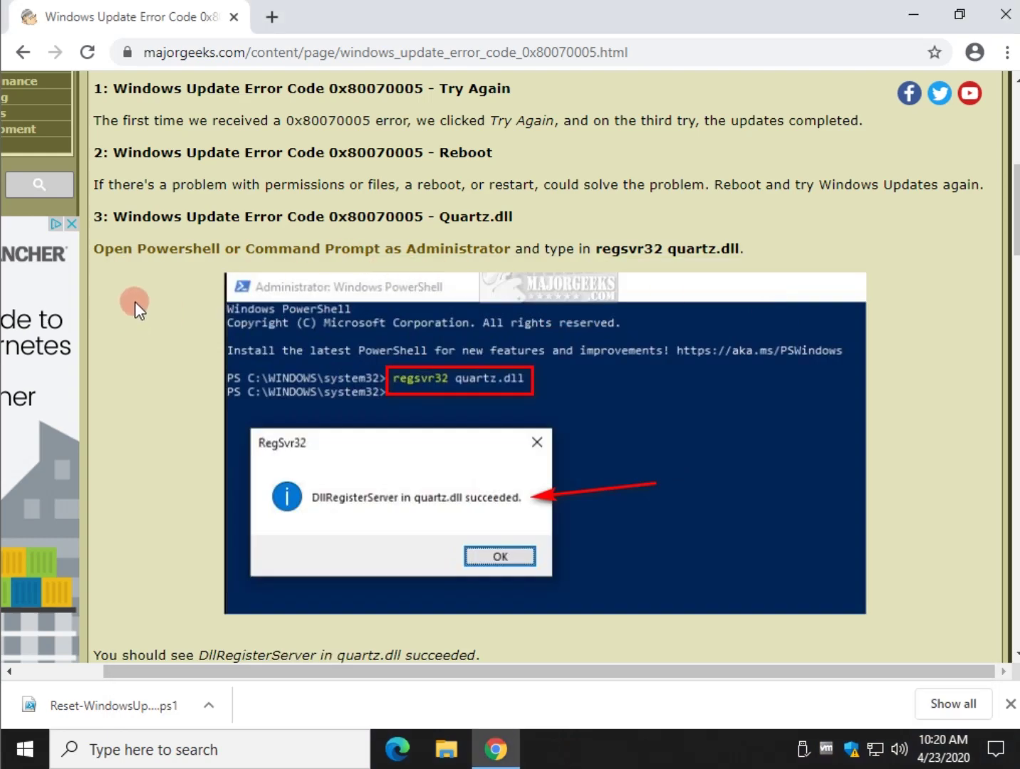
Step: Go to Settings > Update & Security > Troubleshoot and dismiss the Microsoft account notification
scroll(140, 291, "down", 5)
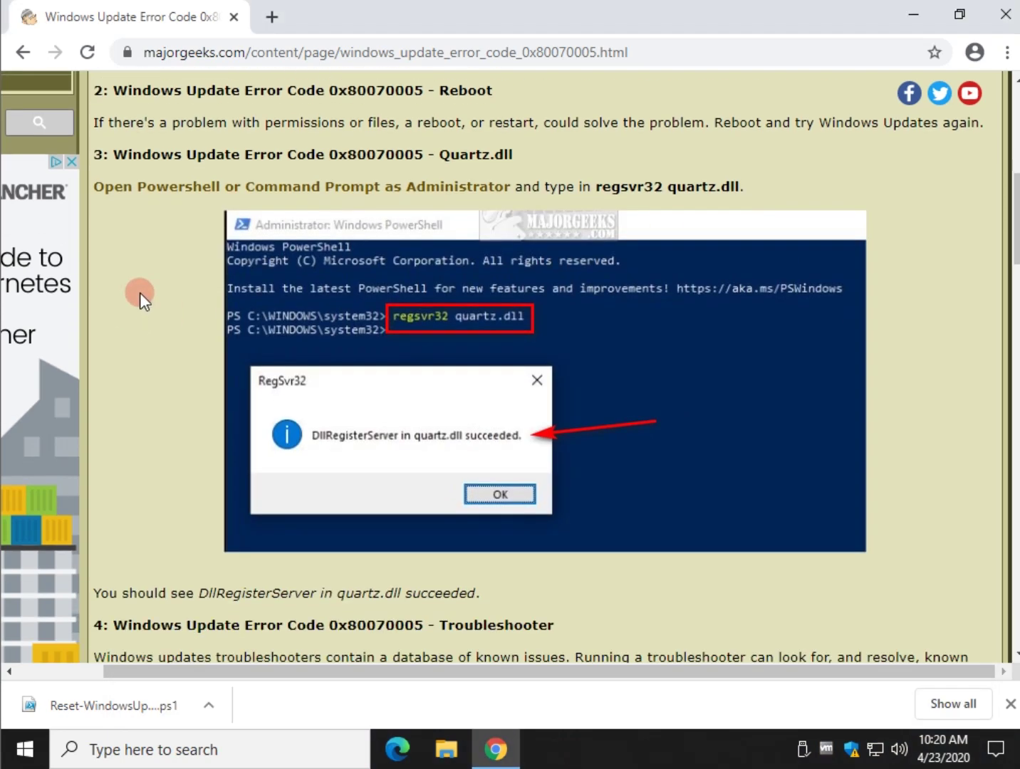
scroll(206, 289, "down", 1)
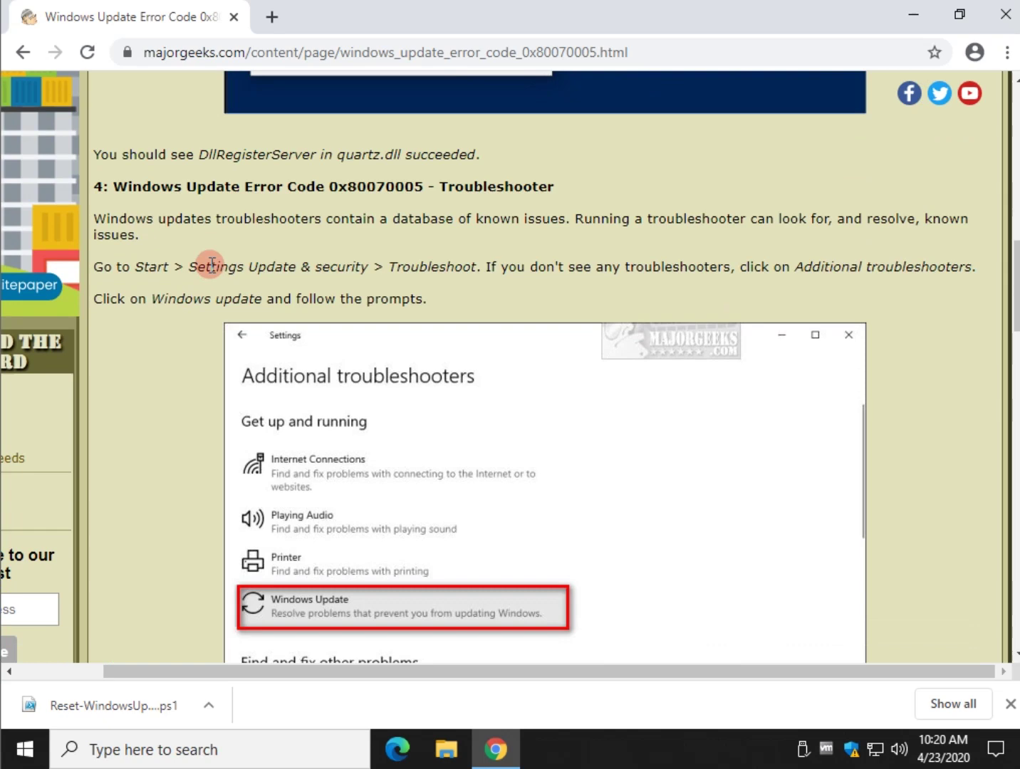
left_click(26, 744)
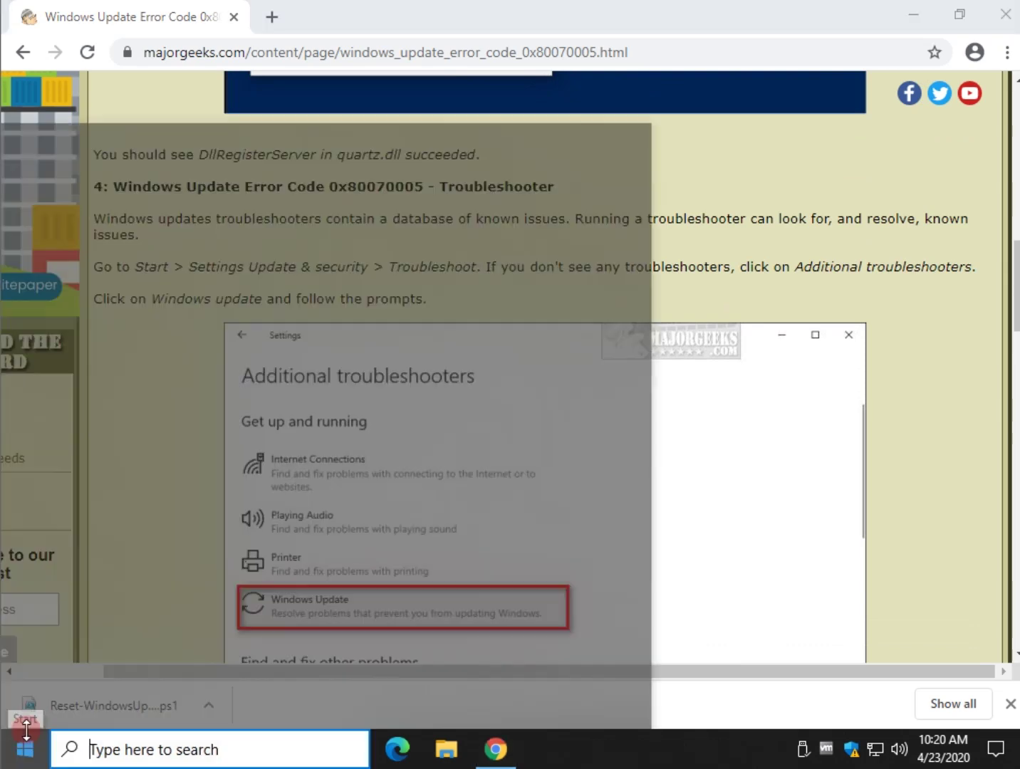
left_click(26, 647)
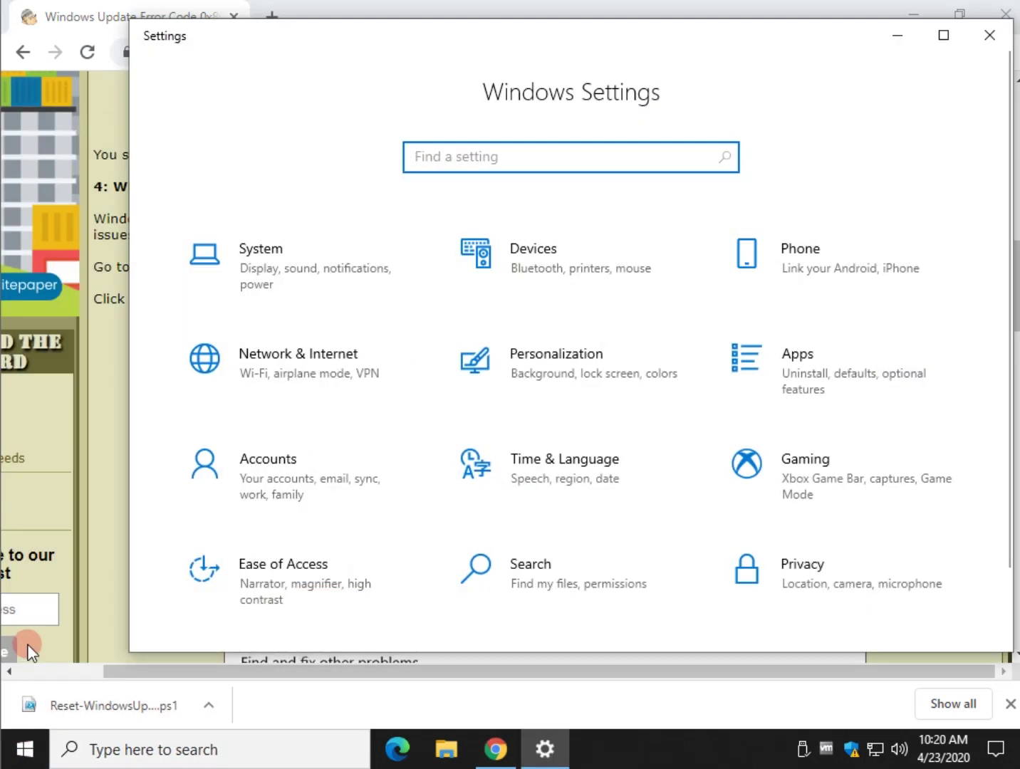
scroll(386, 494, "down", 1)
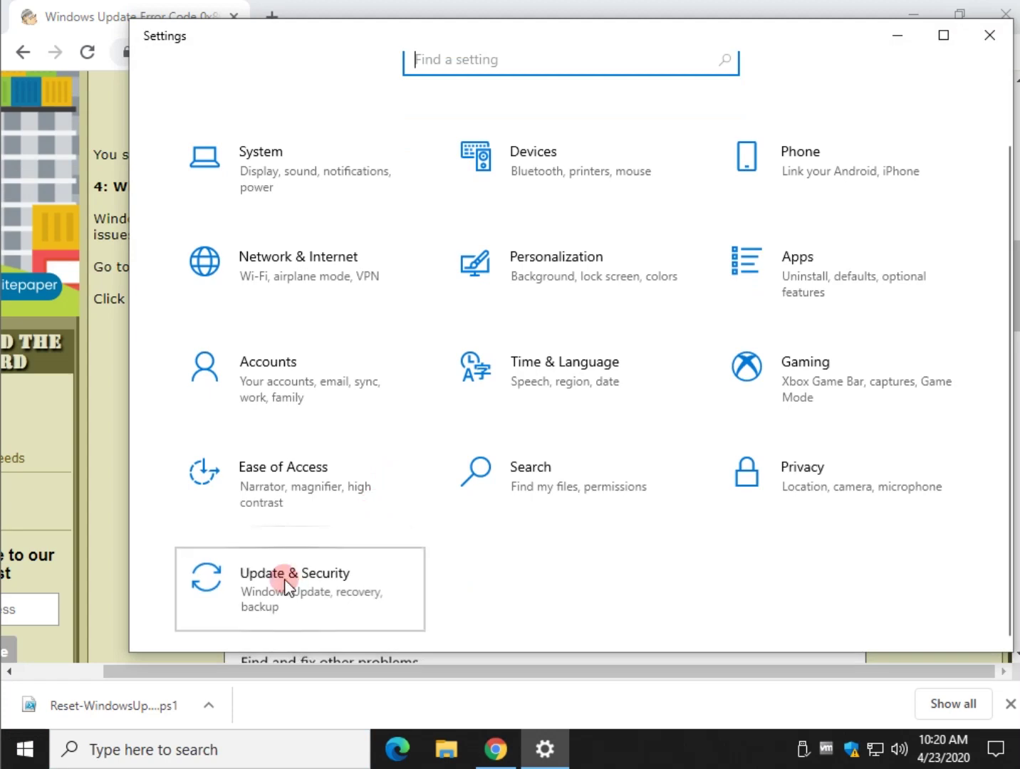
left_click(288, 585)
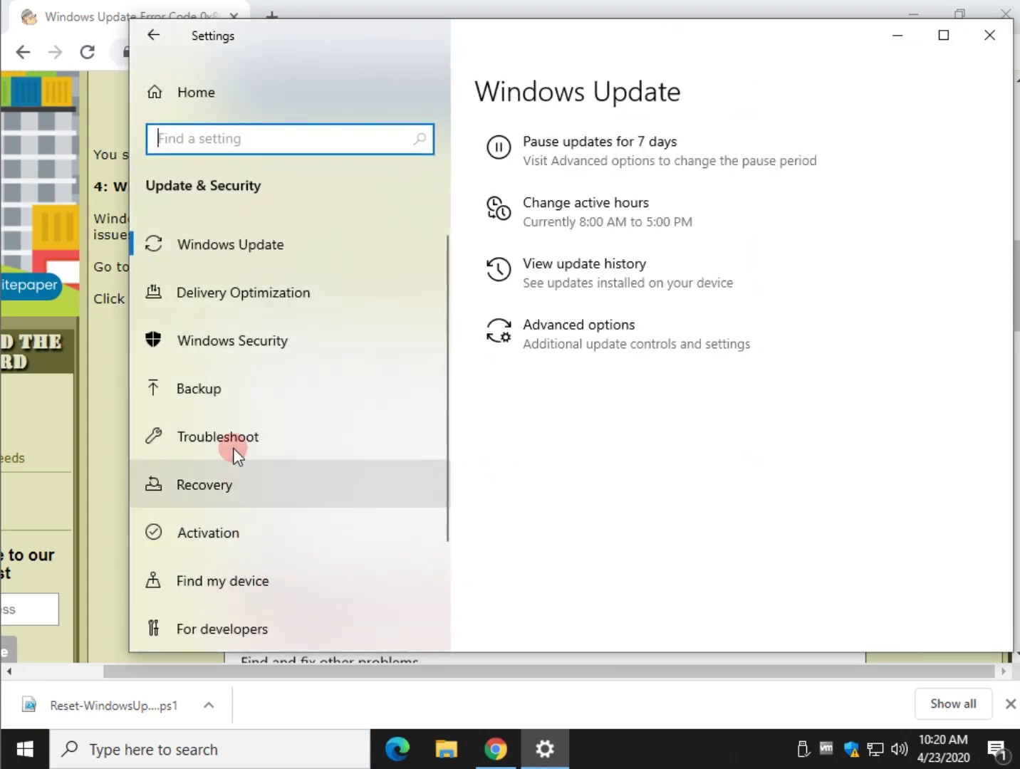
left_click(220, 425)
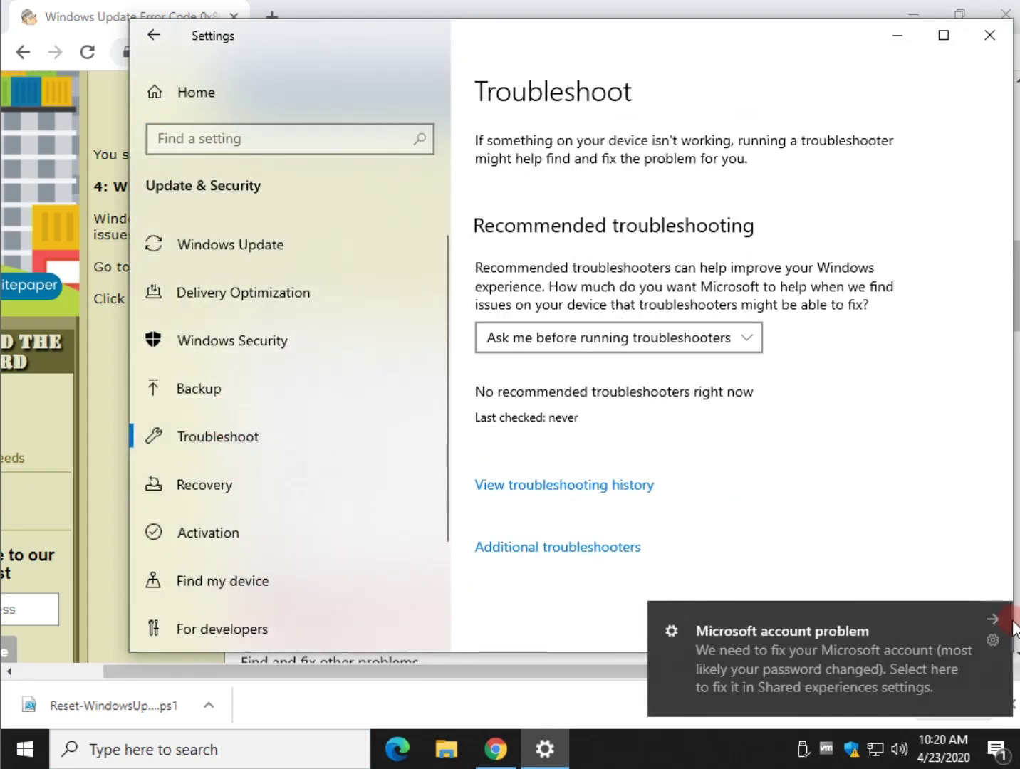
left_click(992, 617)
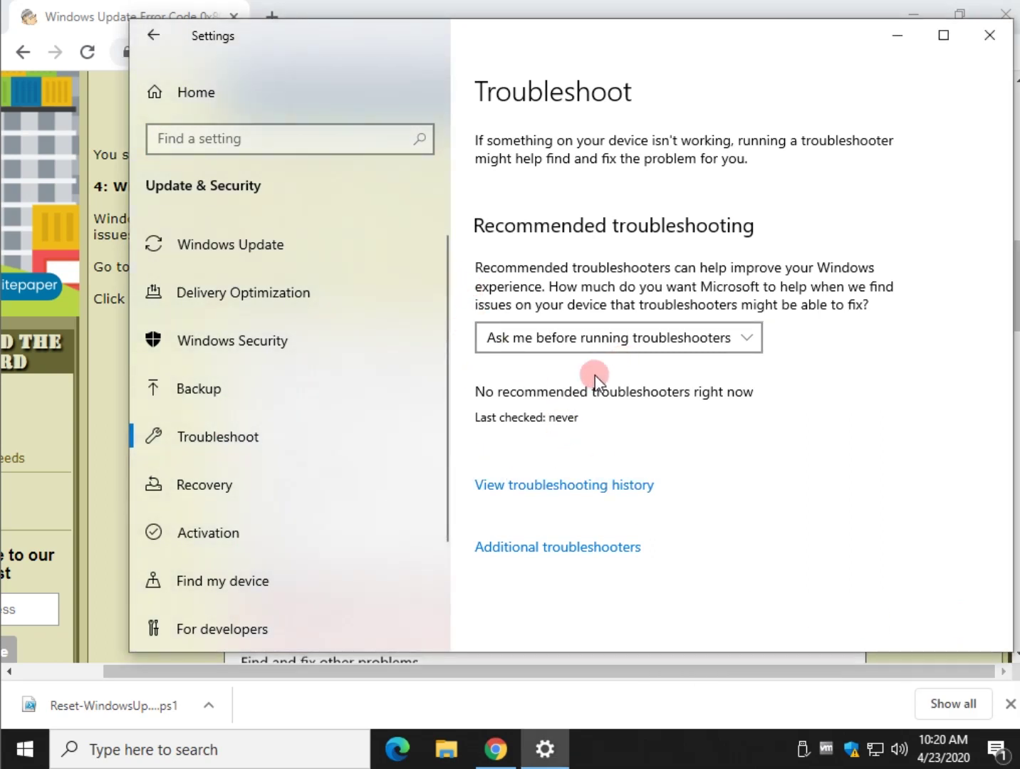
Step: Run the Windows Update troubleshooter from Additional troubleshooters and close its results when finished
left_click(546, 548)
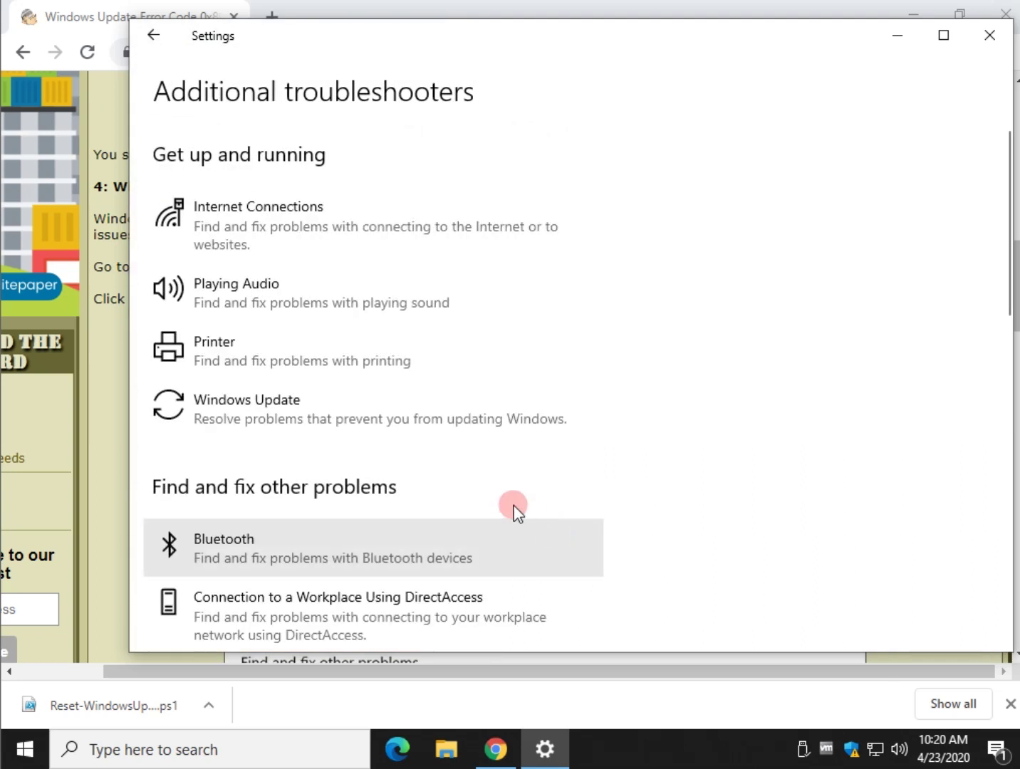
left_click(291, 416)
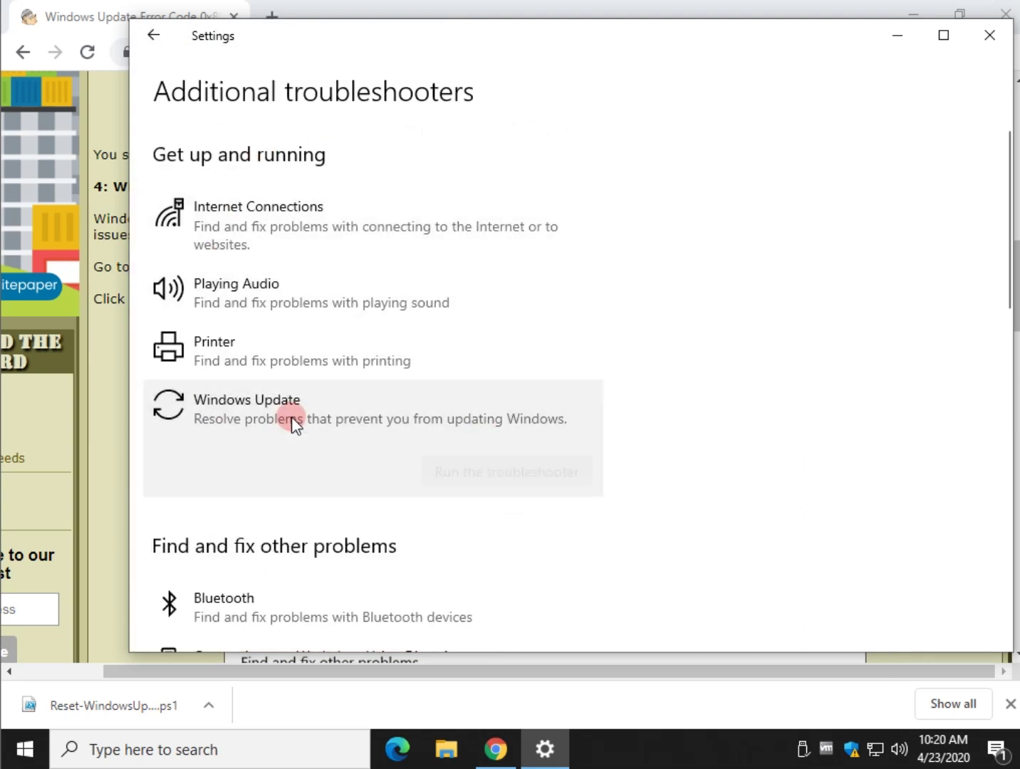
left_click(507, 473)
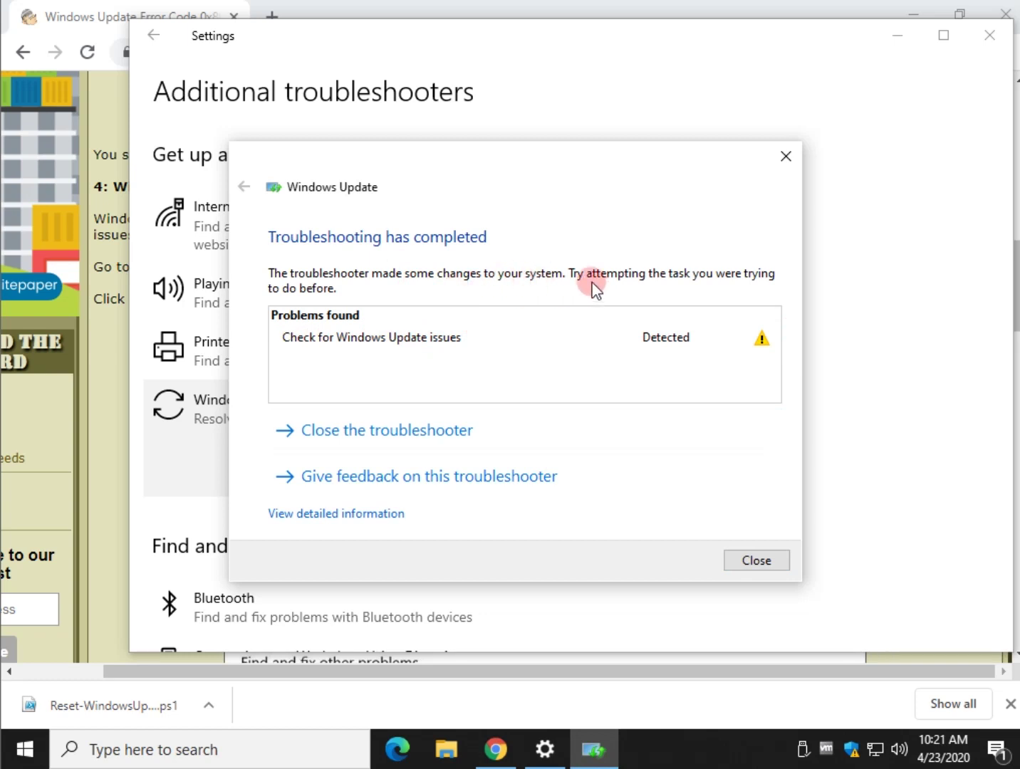
left_click(771, 555)
left_click(987, 37)
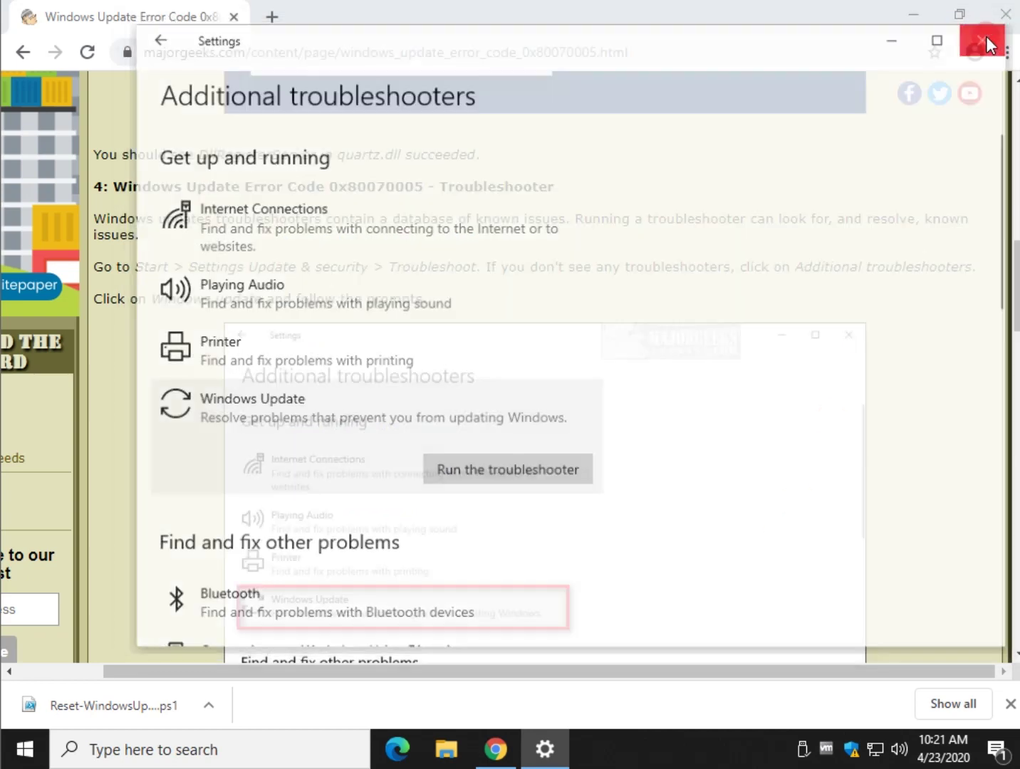
left_click(23, 751)
left_click(28, 660)
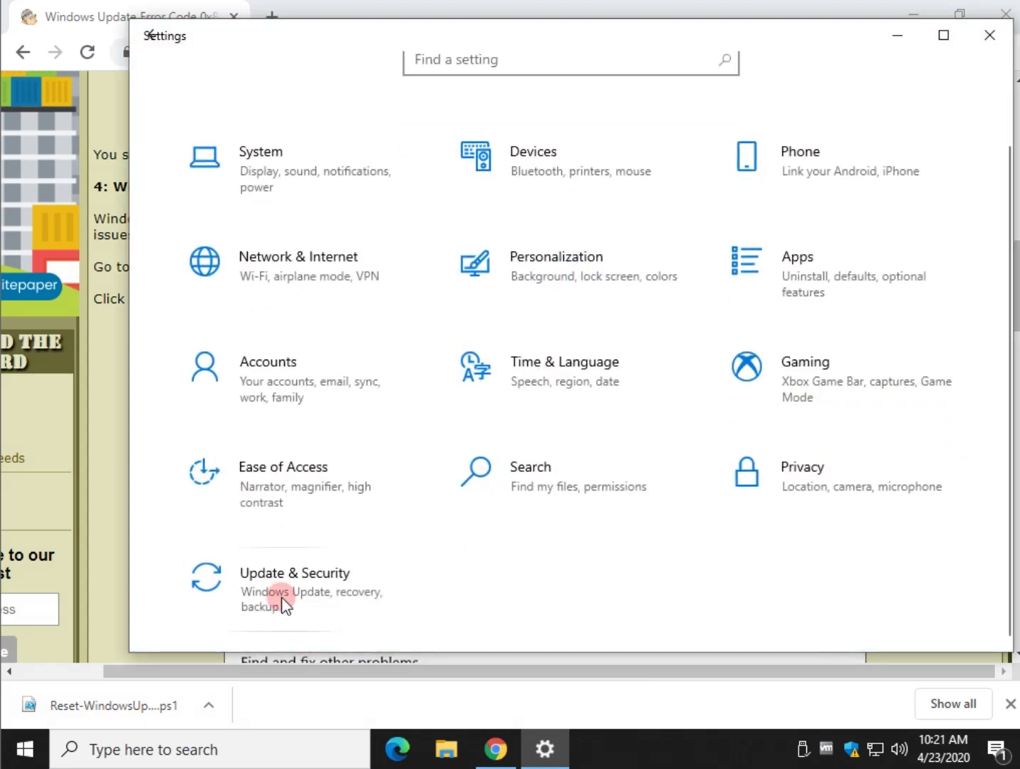
left_click(283, 601)
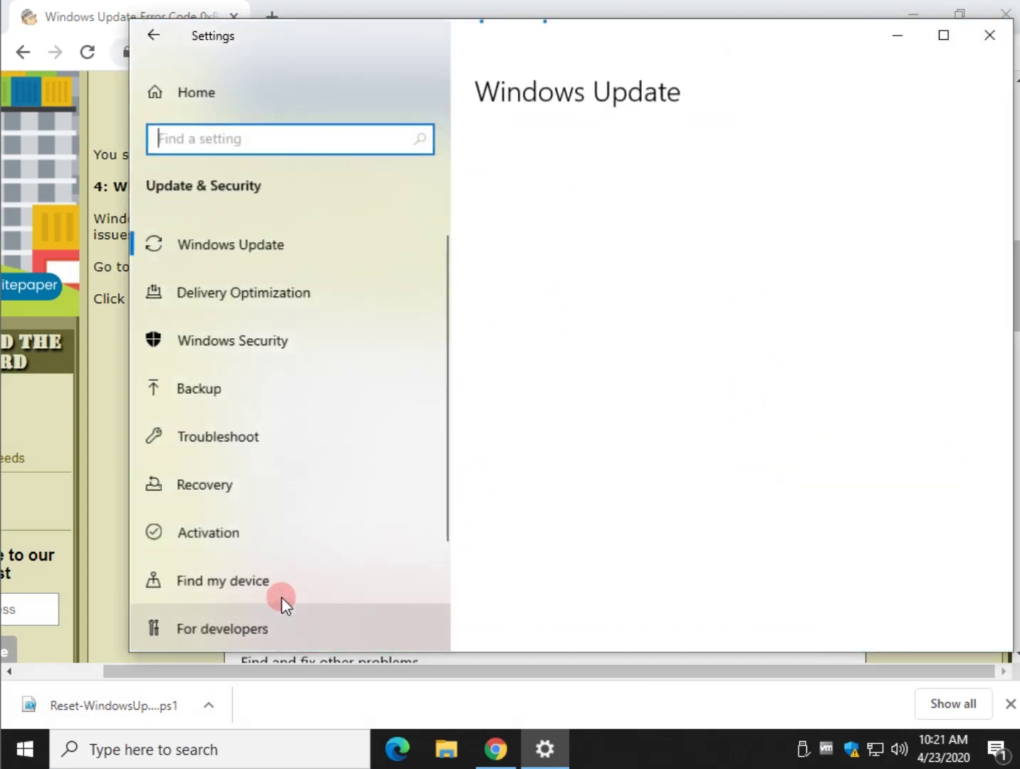
left_click(223, 433)
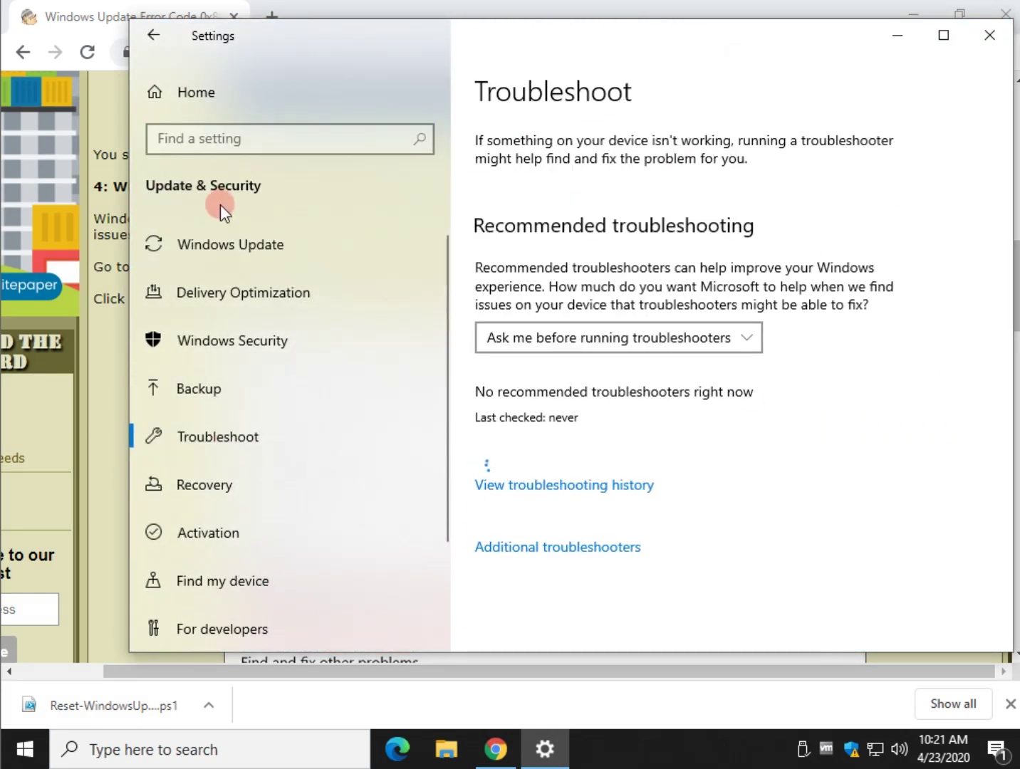
left_click(227, 243)
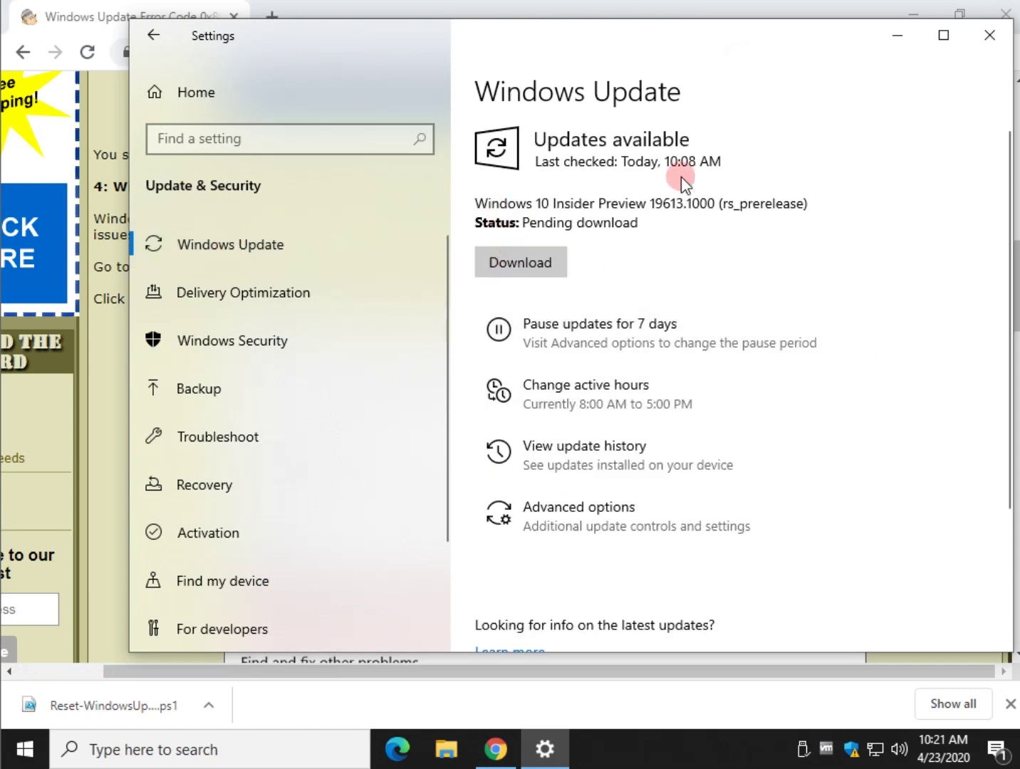
left_click(990, 35)
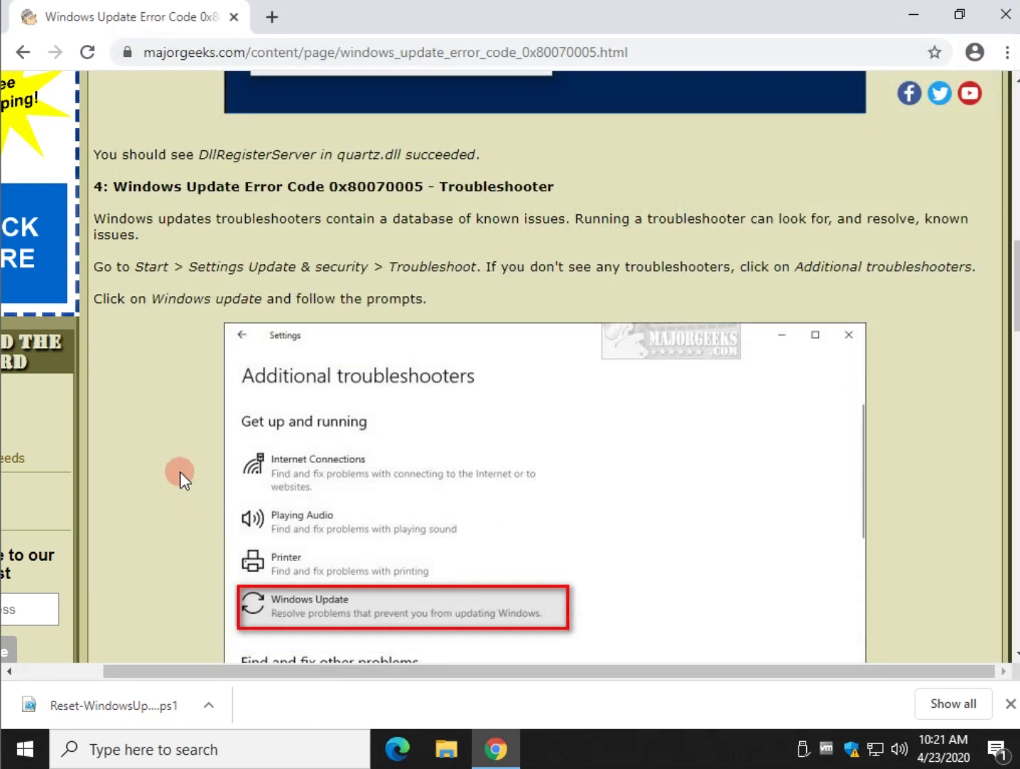
Step: Scroll to step 5 about Reset-WindowsUpdate.ps1, then minimize and restore Chrome
scroll(146, 363, "down", 8)
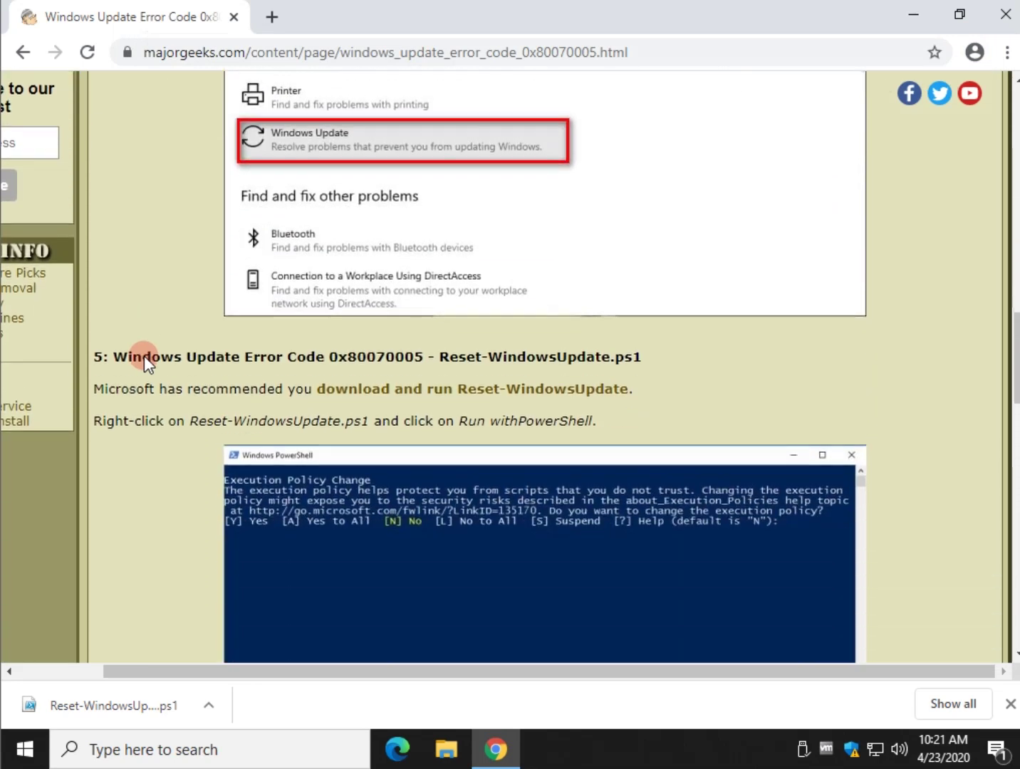
scroll(115, 356, "down", 2)
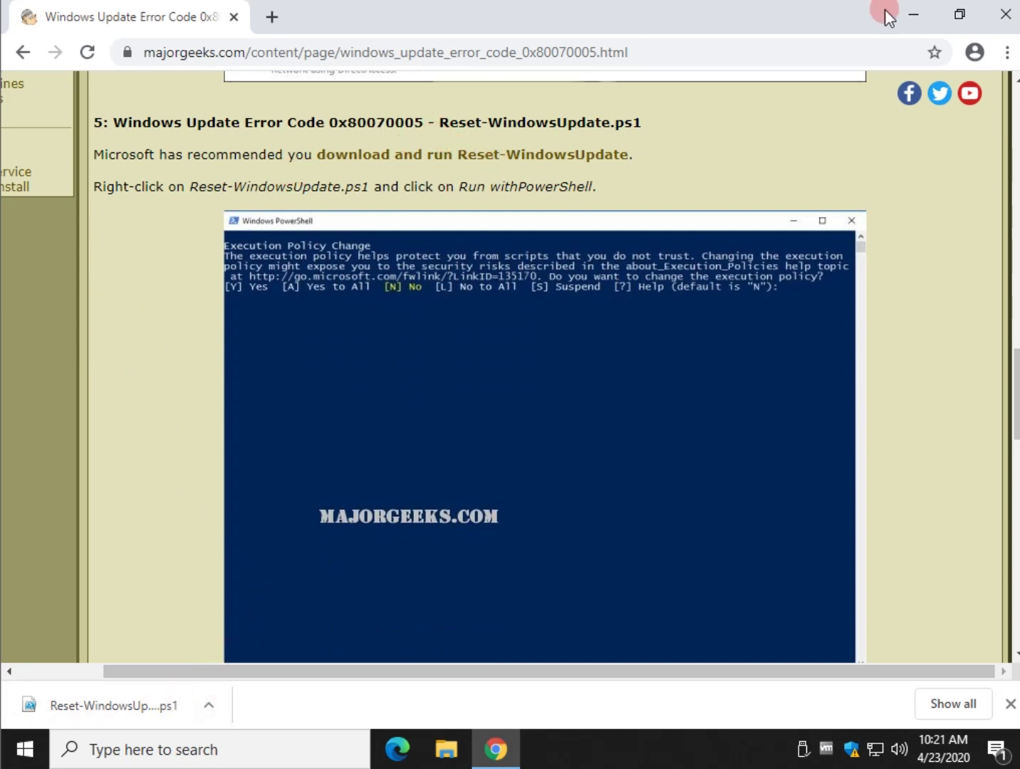
left_click(911, 15)
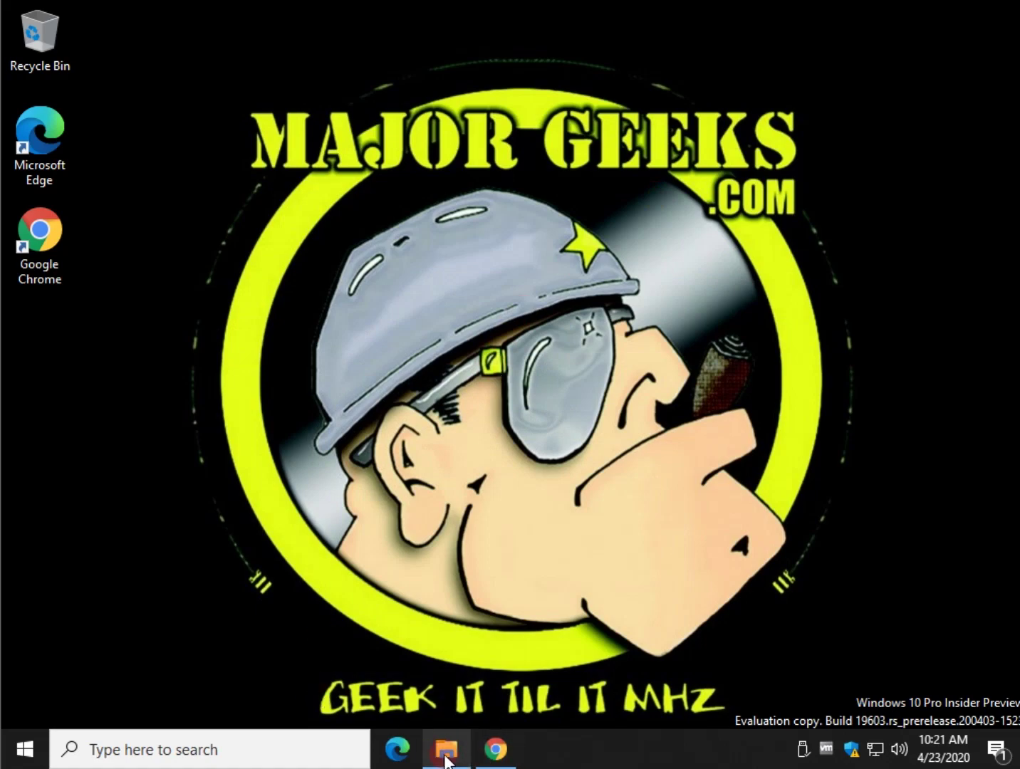
left_click(447, 754)
left_click(494, 748)
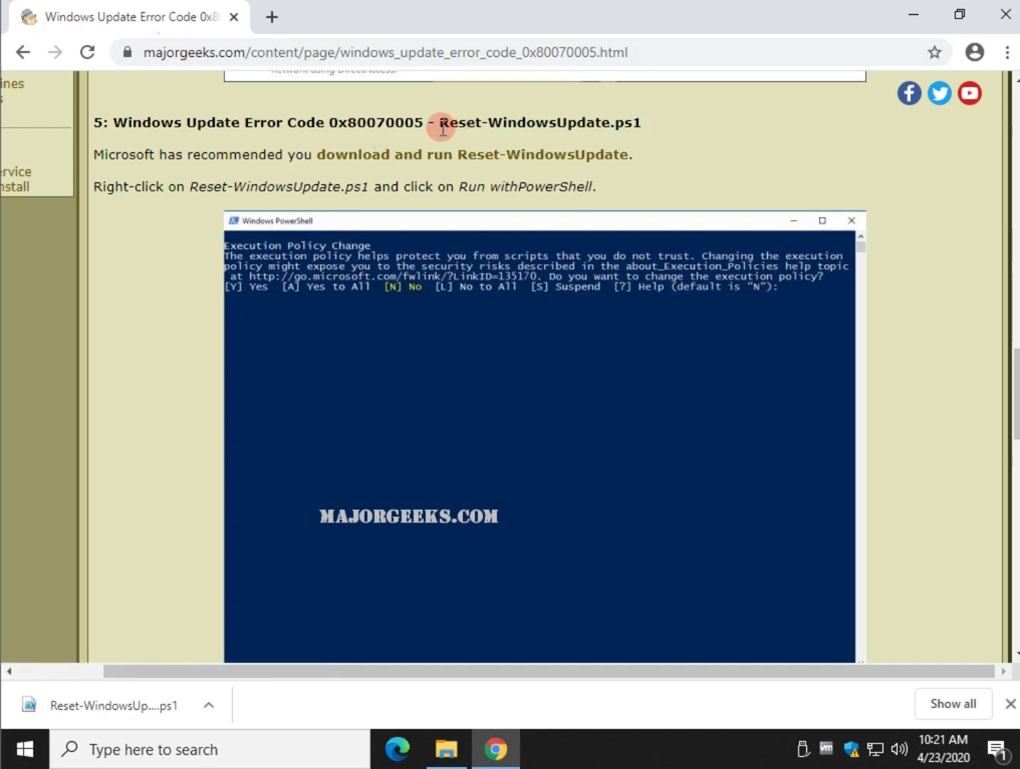
Step: Highlight the Reset-WindowsUpdate.ps1 name in the heading, then bring up File Explorer at Quick access
left_click_drag(442, 127, 641, 123)
left_click(702, 133)
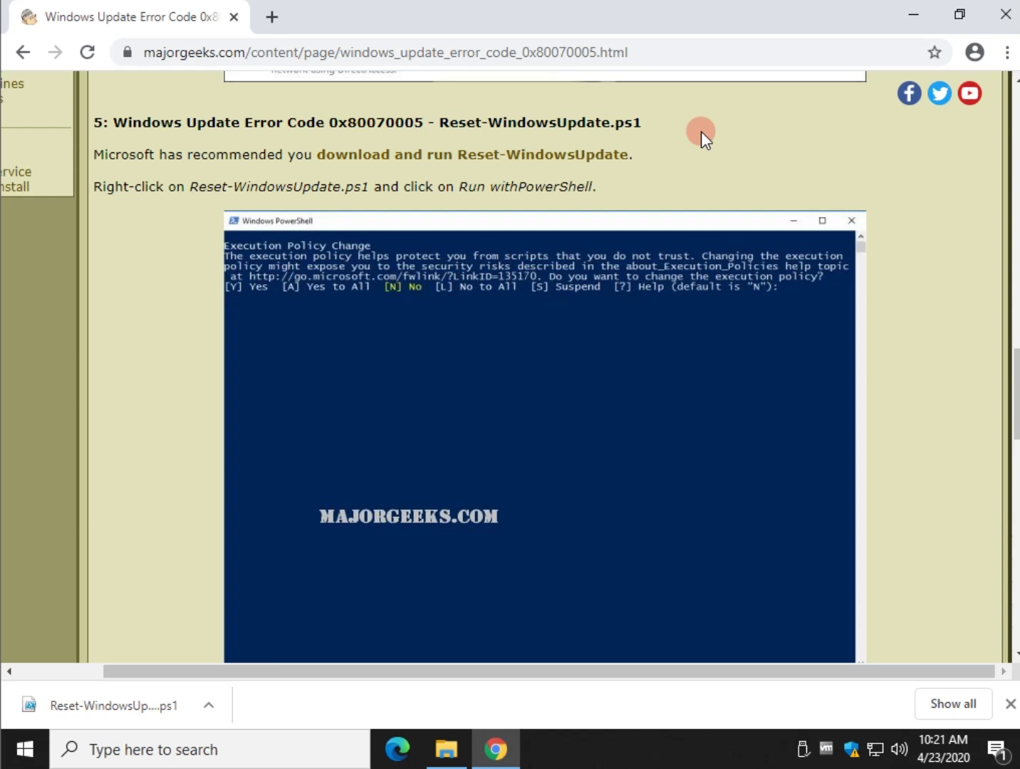
left_click(446, 748)
Step: Navigate to Desktop > MajorGeeks > Downloads and run Reset-WindowsUpdate.ps1 with PowerShell
left_click(239, 241)
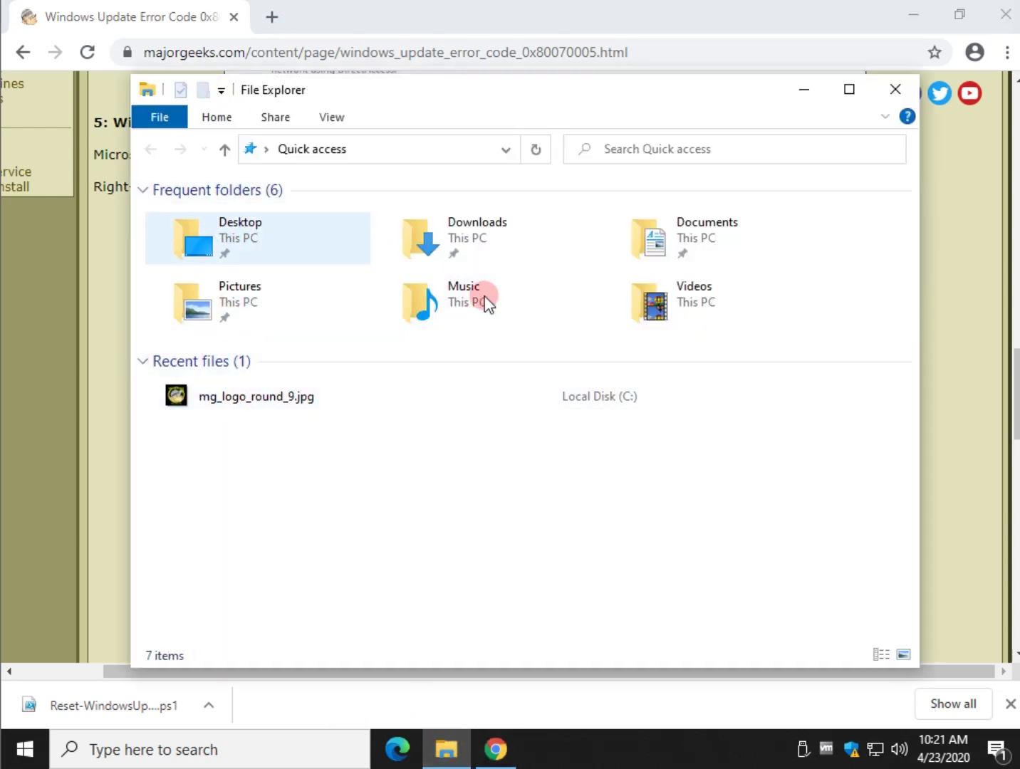
left_click(226, 150)
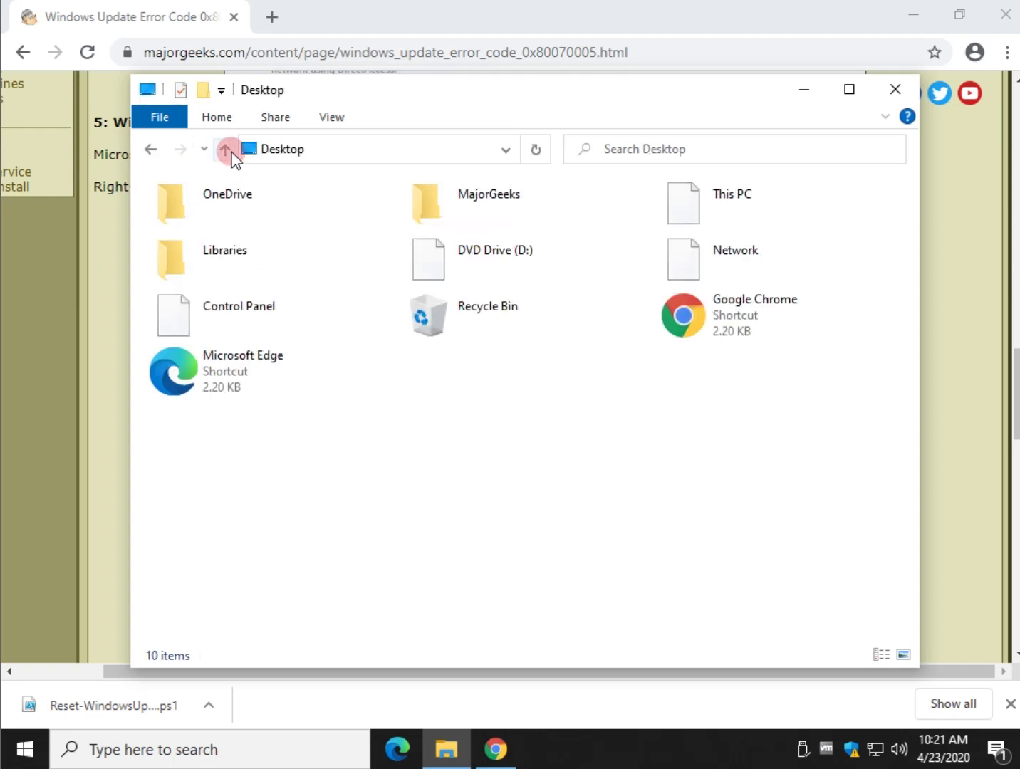
left_click(233, 321)
left_click(504, 210)
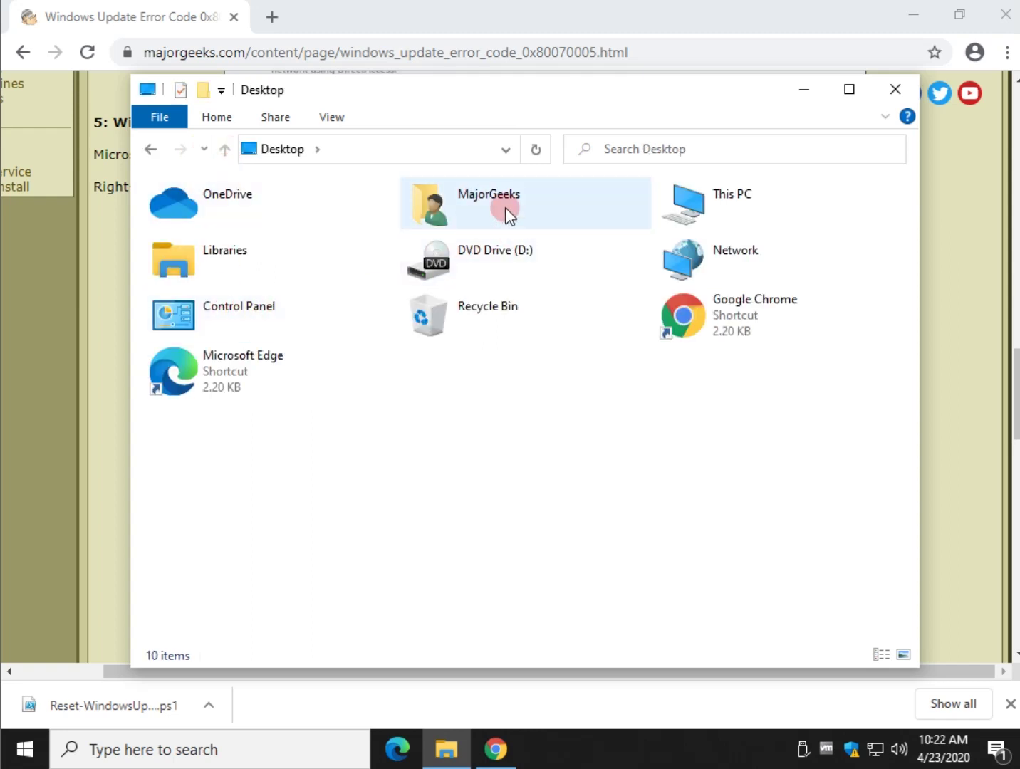
double_click(505, 210)
double_click(567, 217)
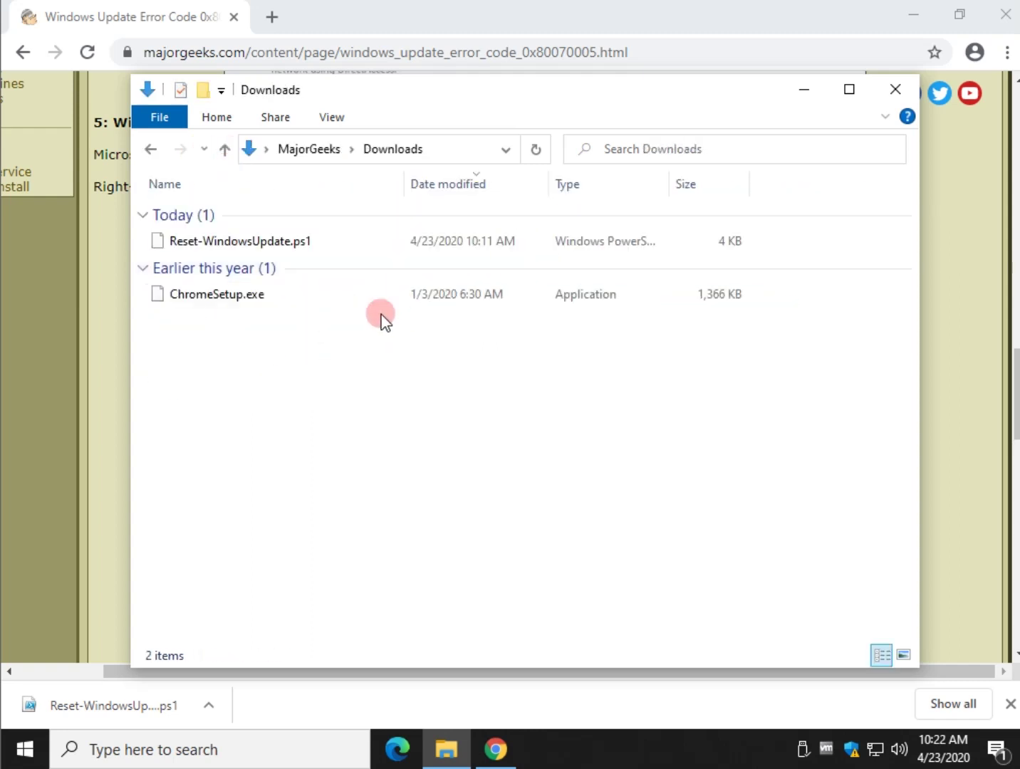
left_click(289, 243)
right_click(286, 241)
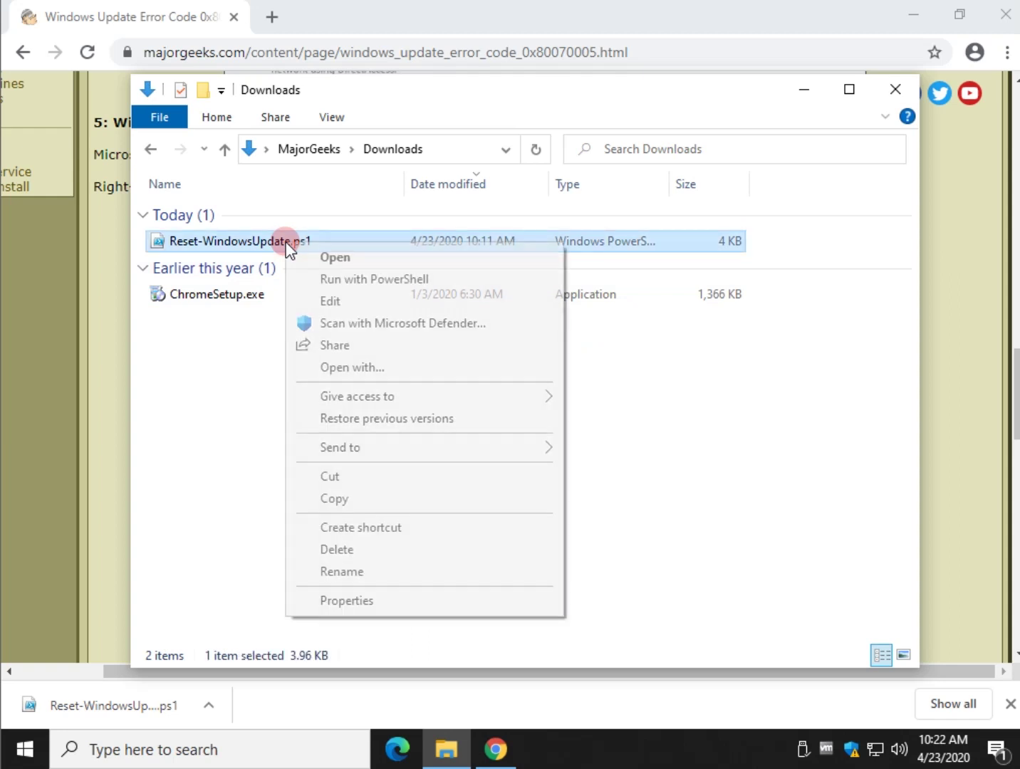
left_click(366, 280)
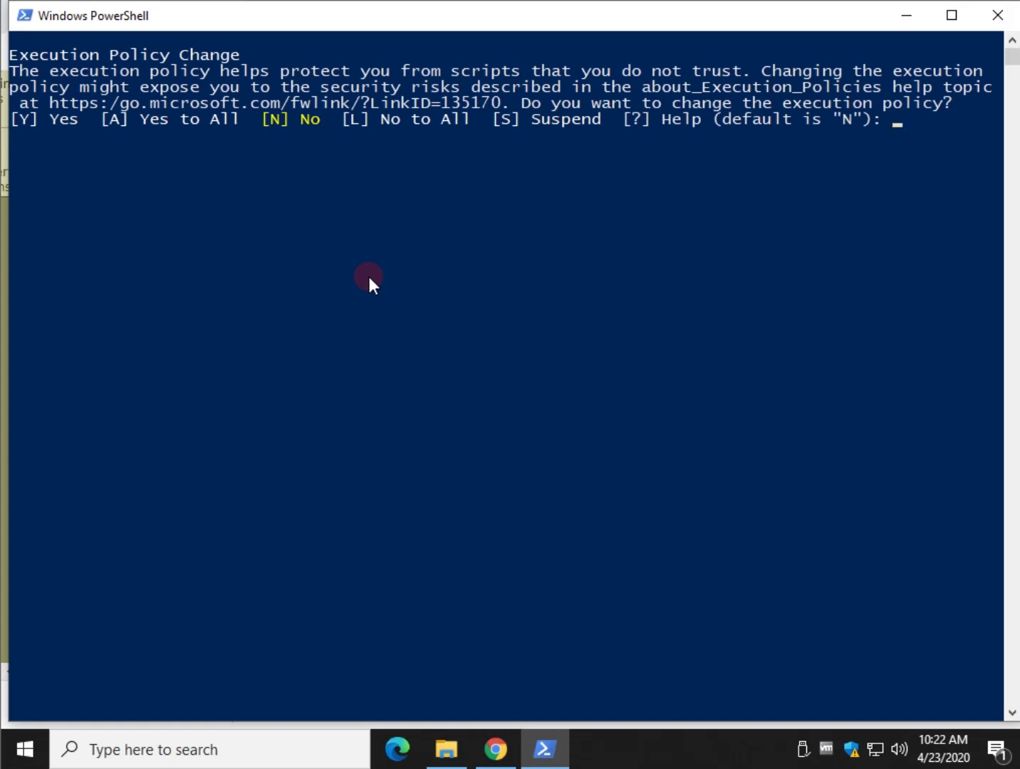
Step: Answer Y to the Execution Policy Change prompt so the reset script runs
type("y")
key("Return")
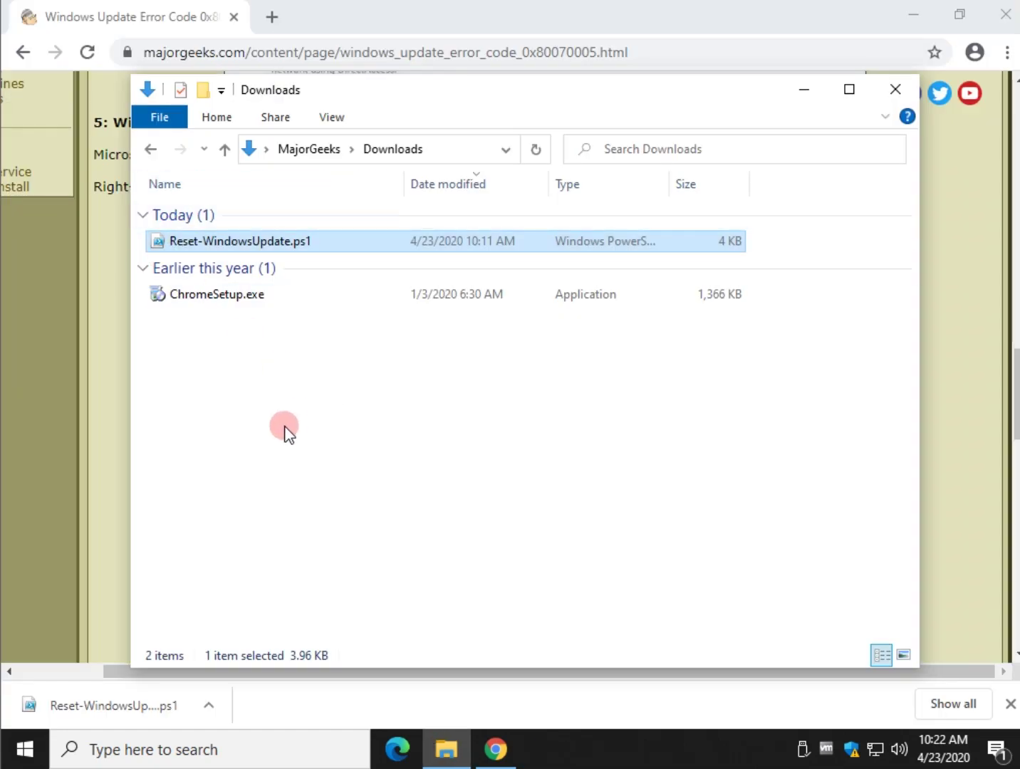
Step: Close the Downloads window, scroll the 0x80070005 article back to the top, and highlight then deselect its intro
left_click(891, 92)
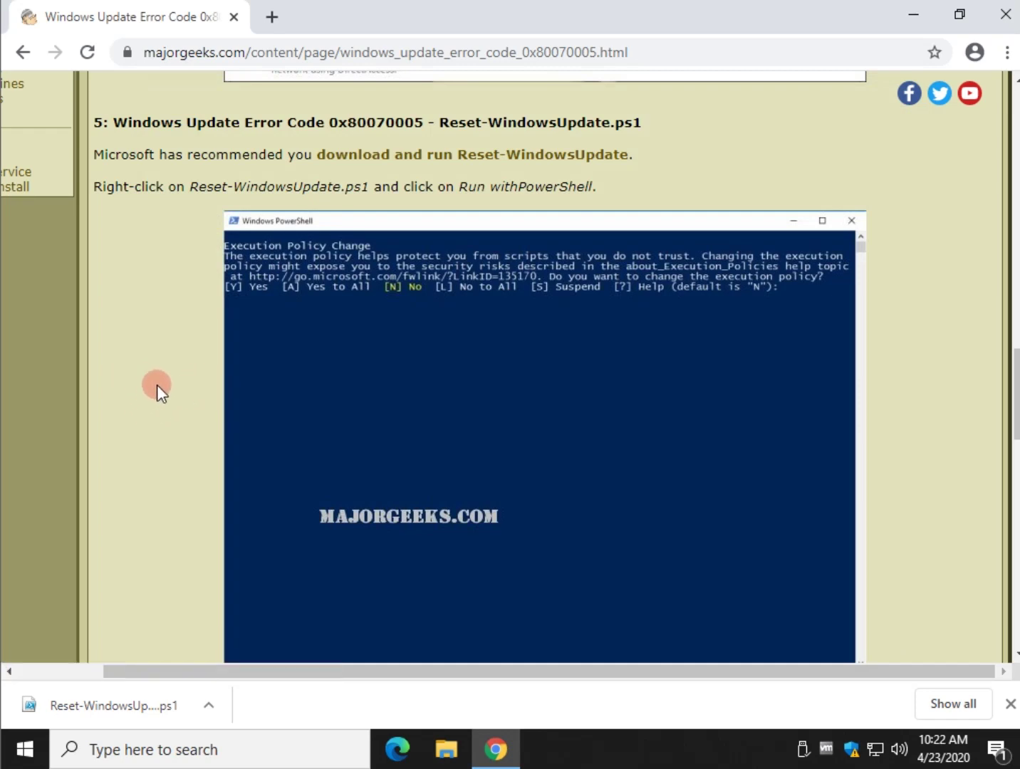
scroll(157, 384, "down", 3)
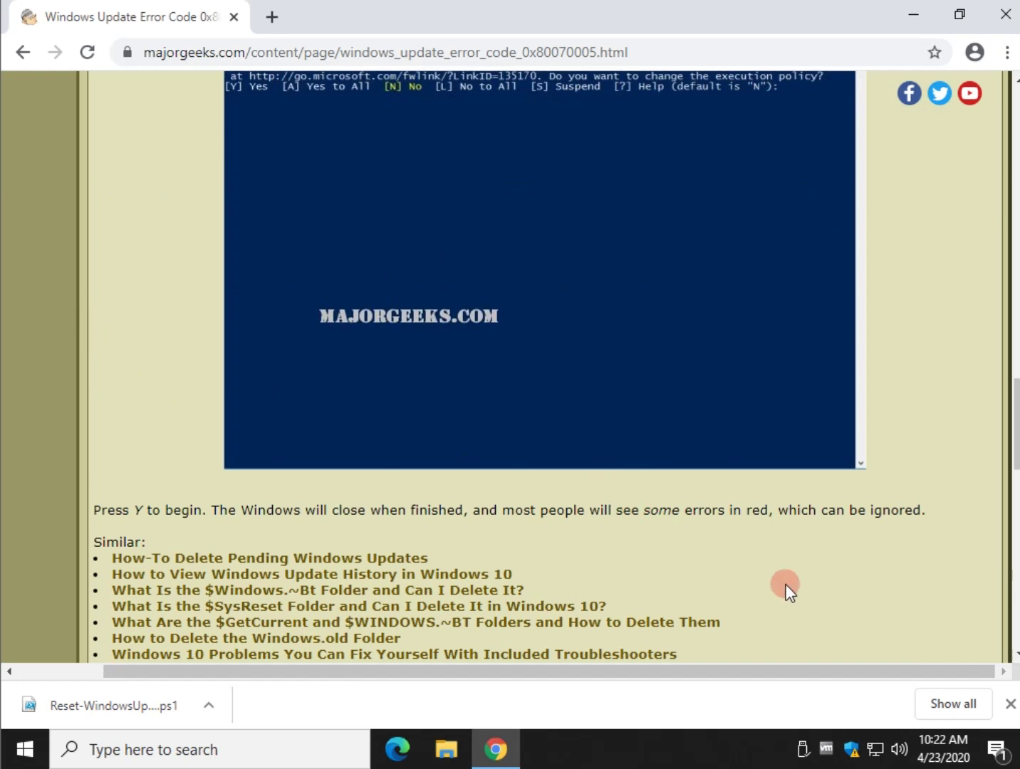
scroll(783, 584, "up", 5)
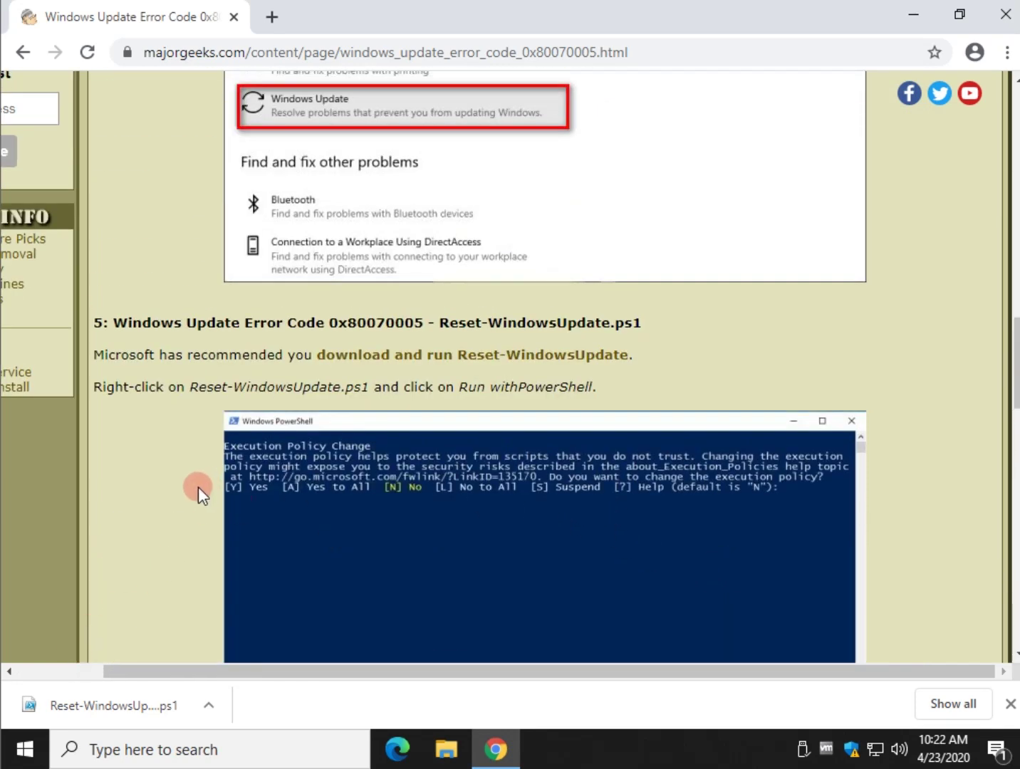
scroll(177, 465, "up", 15)
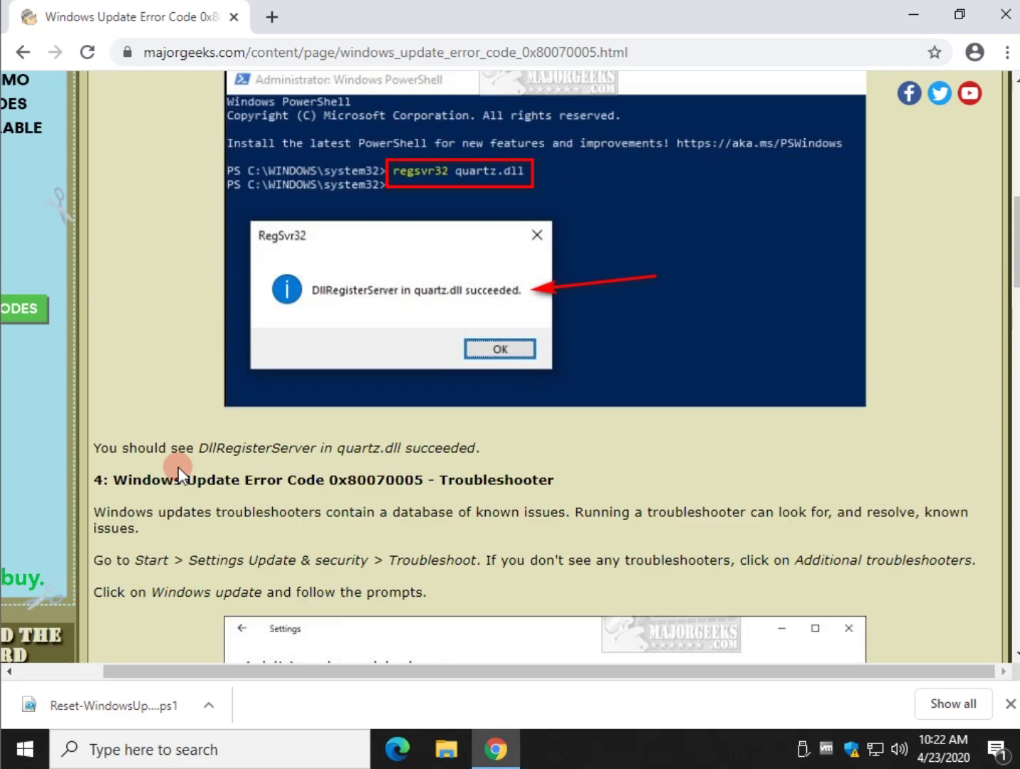
scroll(178, 466, "up", 3)
scroll(178, 465, "down", 3)
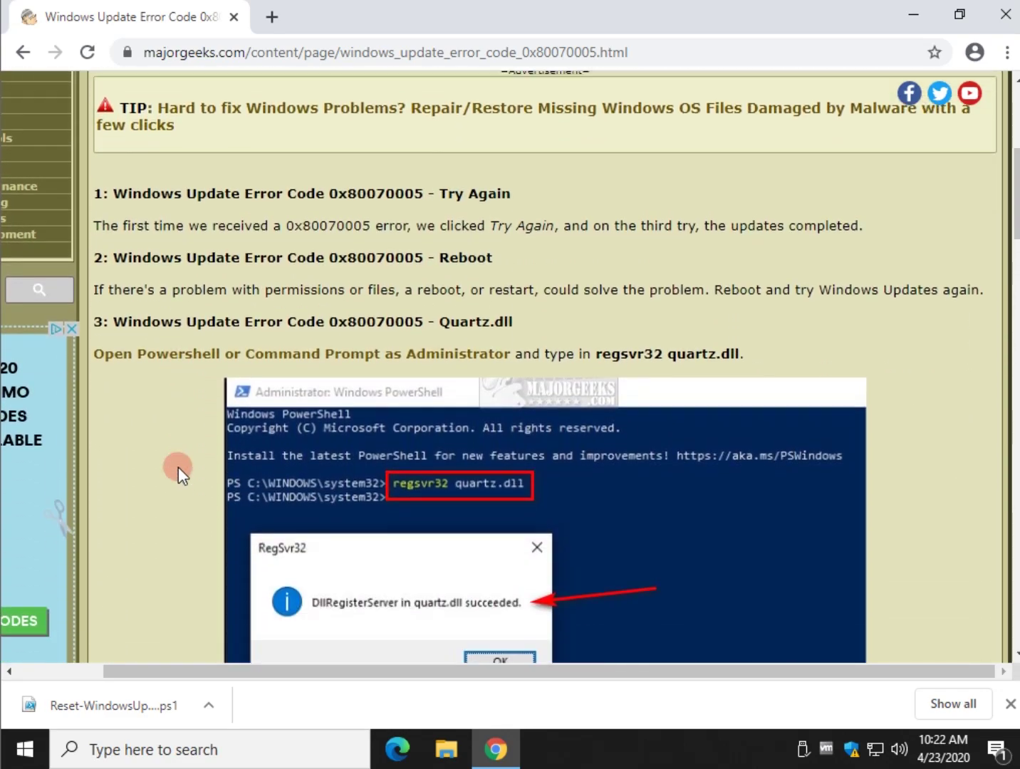
scroll(178, 467, "down", 1)
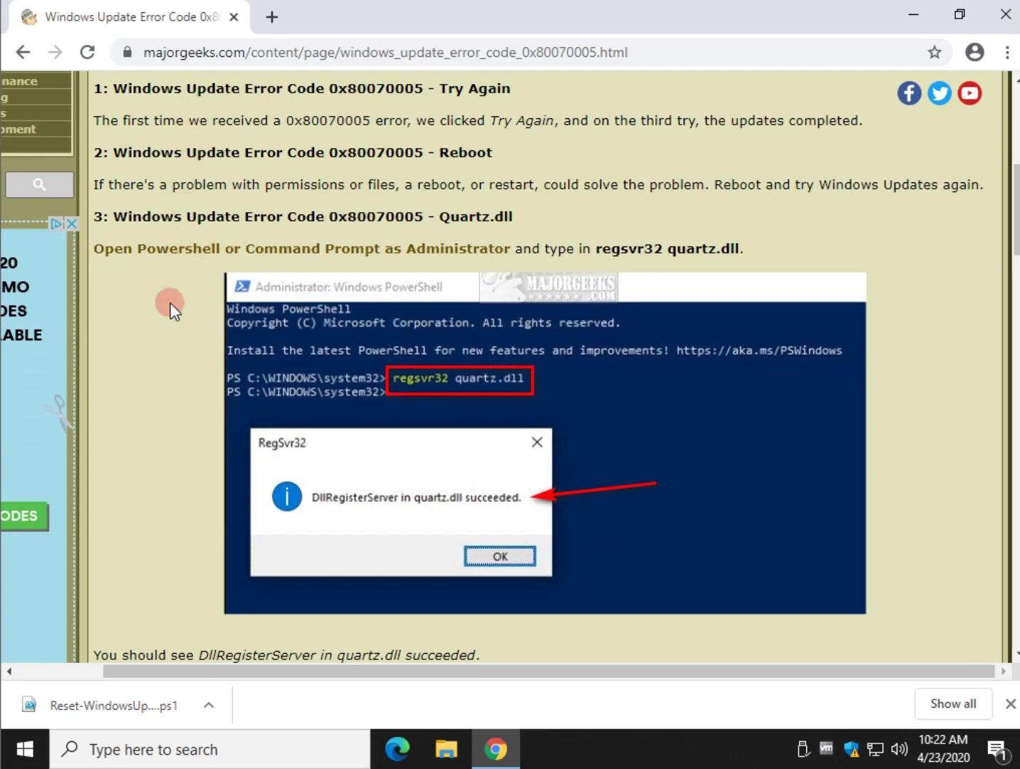
scroll(152, 485, "down", 4)
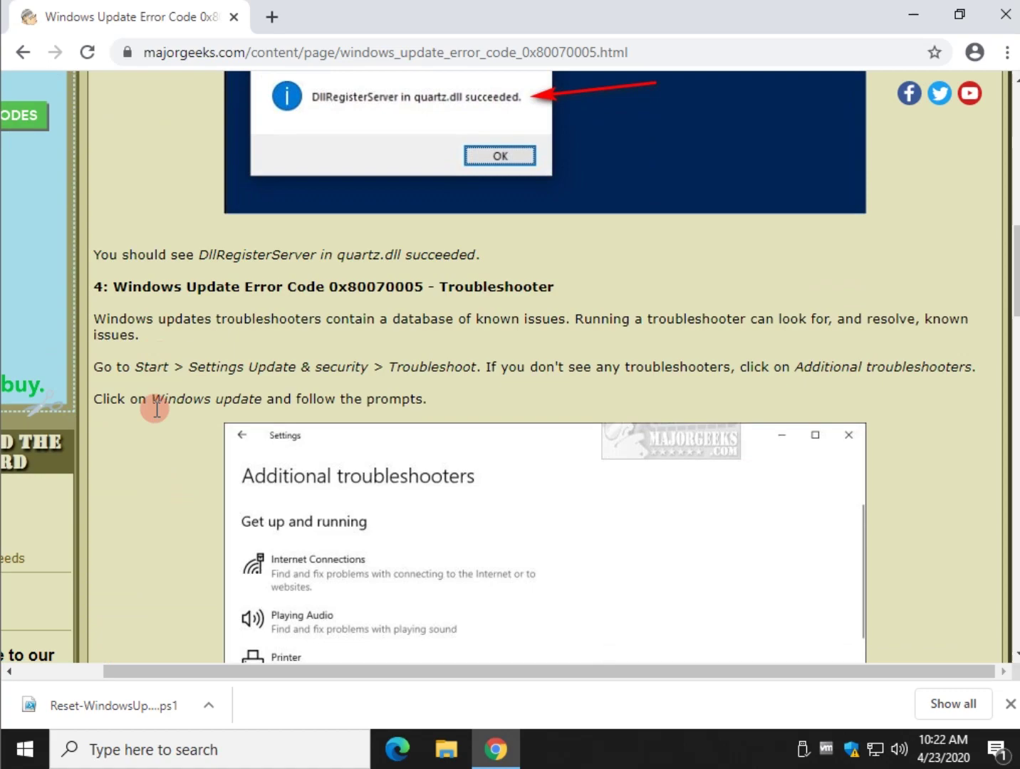
scroll(152, 449, "up", 6)
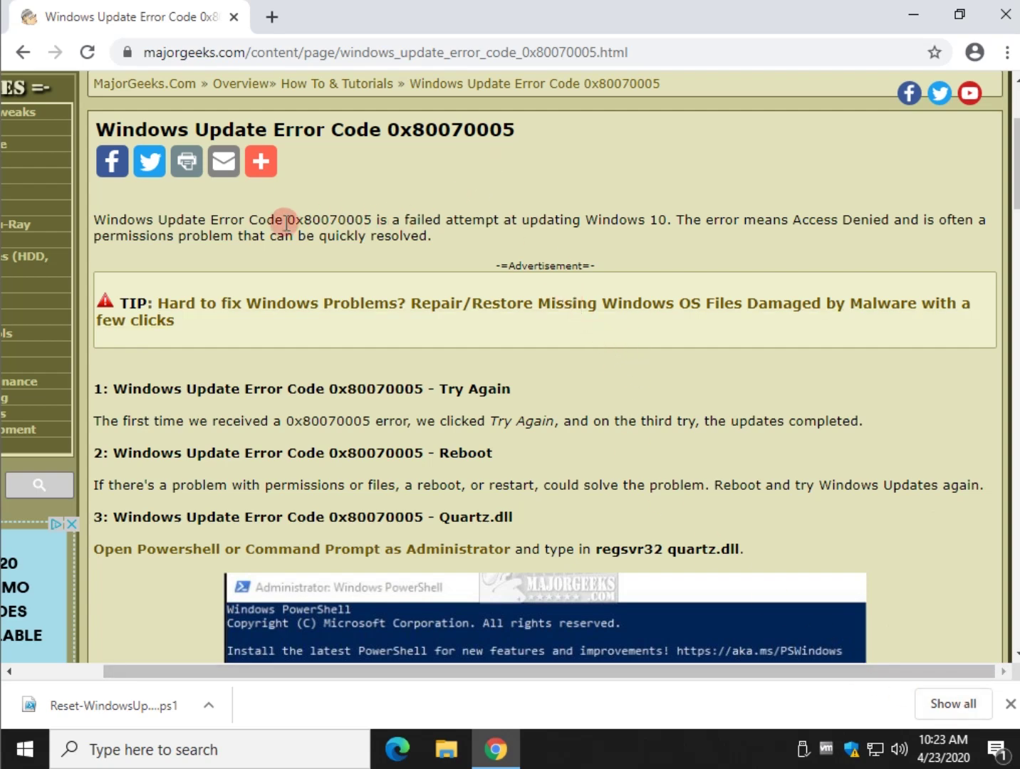
left_click_drag(283, 220, 114, 188)
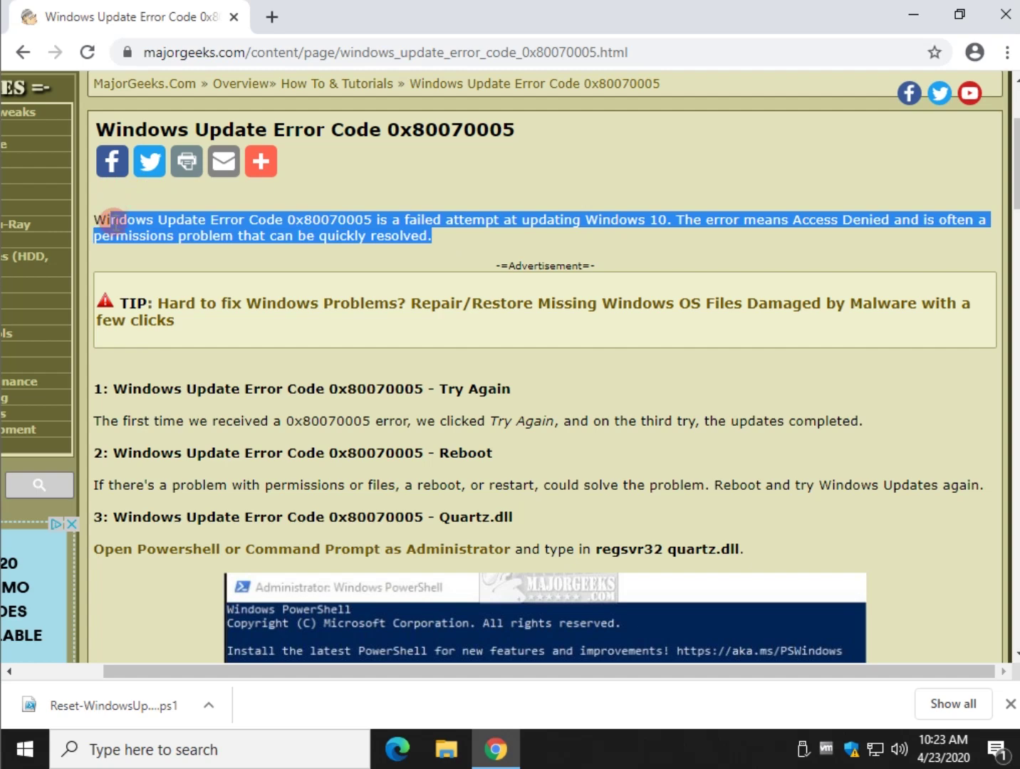
left_click(110, 268)
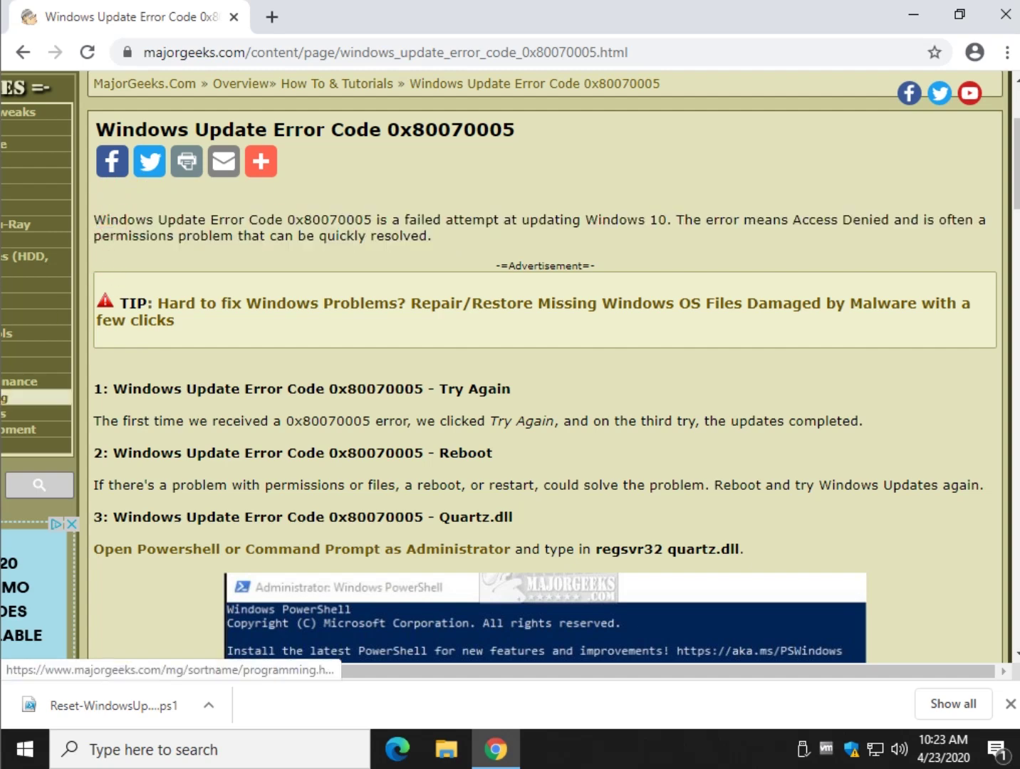